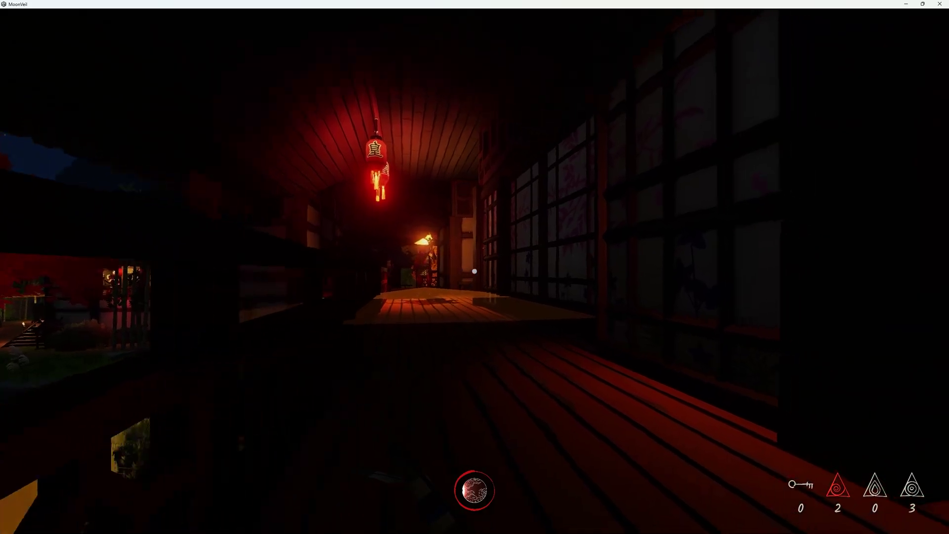
# - Interact with the wall at the corridor's end to open the yellow door
pyautogui.press('f')
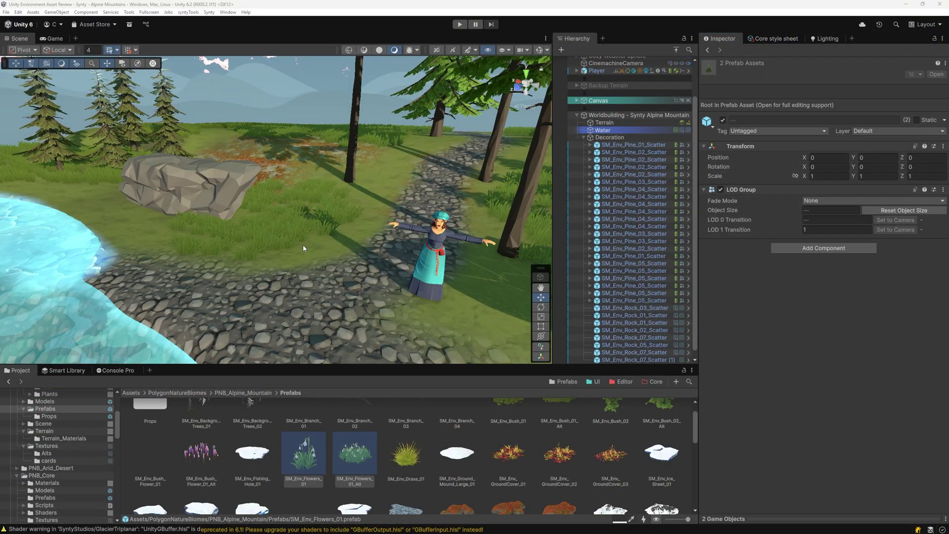
# - Fly the camera from the riverside path past the pines and purple lupins over to the river
pyautogui.moveTo(242, 272)
pyautogui.mouseDown(button='right')
pyautogui.moveTo(306, 278)
pyautogui.moveTo(284, 261)
pyautogui.mouseUp(button='right')
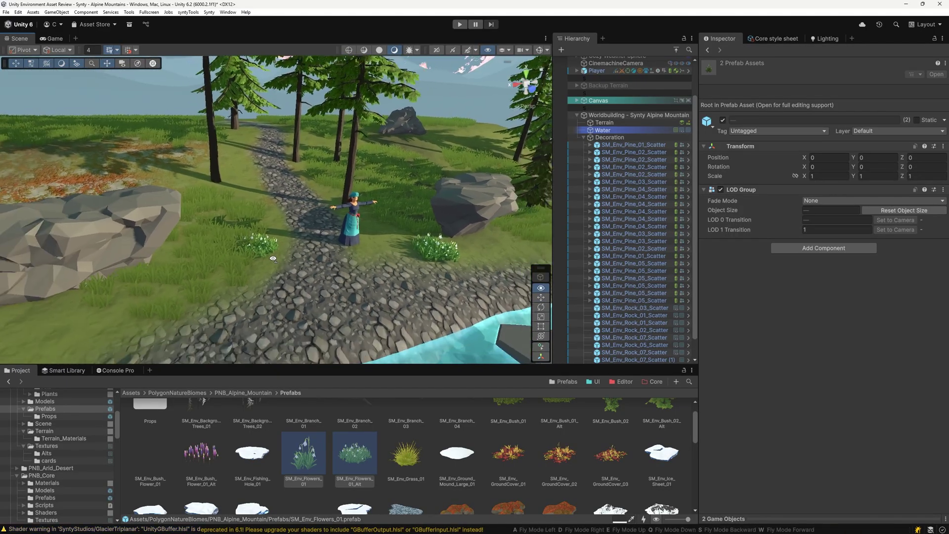
pyautogui.moveTo(325, 285); pyautogui.dragTo(289, 274, button='right')
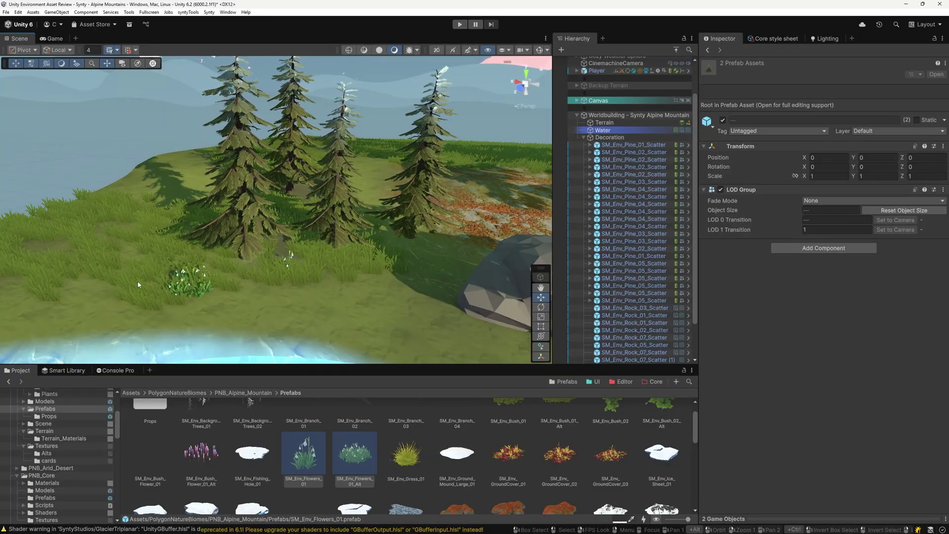
pyautogui.moveTo(138, 285)
pyautogui.mouseDown(button='right')
pyautogui.moveTo(244, 279)
pyautogui.moveTo(473, 297)
pyautogui.mouseUp(button='right')
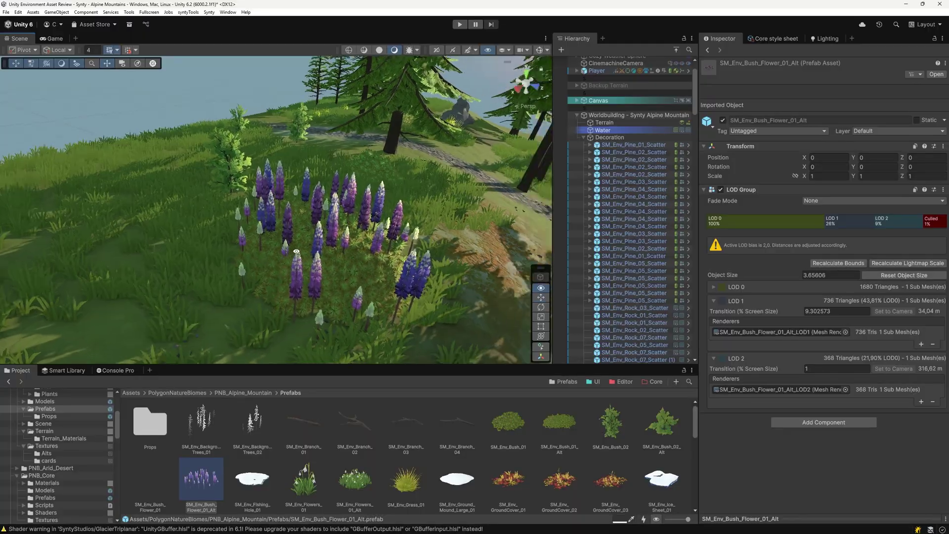
pyautogui.moveTo(297, 252)
pyautogui.mouseDown(button='right')
pyautogui.moveTo(411, 264)
pyautogui.moveTo(361, 272)
pyautogui.mouseUp(button='right')
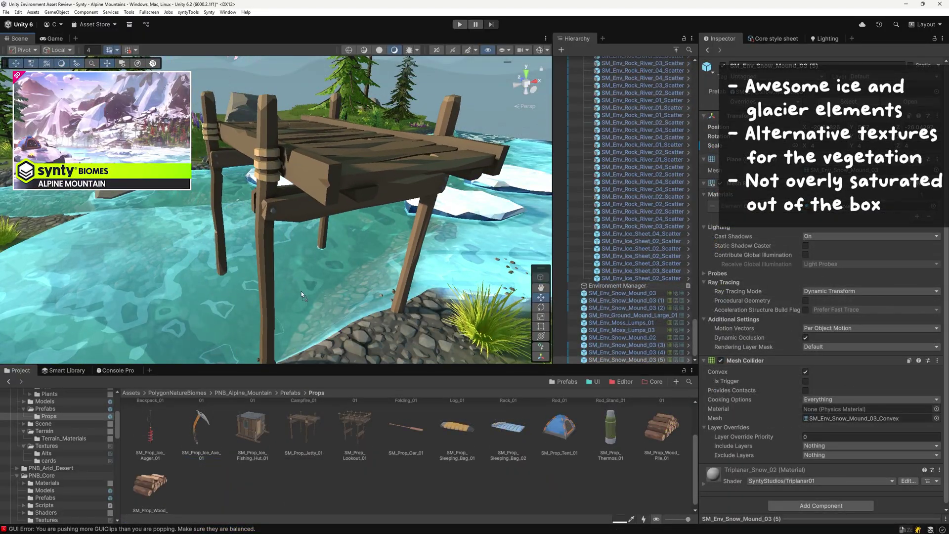
# - Place the SM_Prop_Jetty_01 wooden jetty in the river and dolly in on the ice cliff
pyautogui.moveTo(267, 303)
pyautogui.mouseDown()
pyautogui.moveTo(301, 292)
pyautogui.moveTo(312, 342)
pyautogui.moveTo(351, 284)
pyautogui.mouseUp()
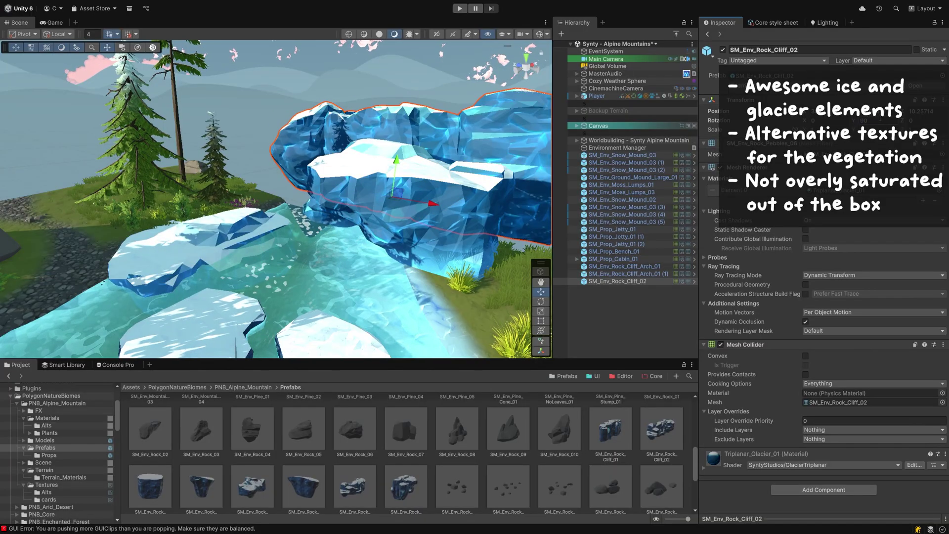
pyautogui.scroll(5, 342, 211)
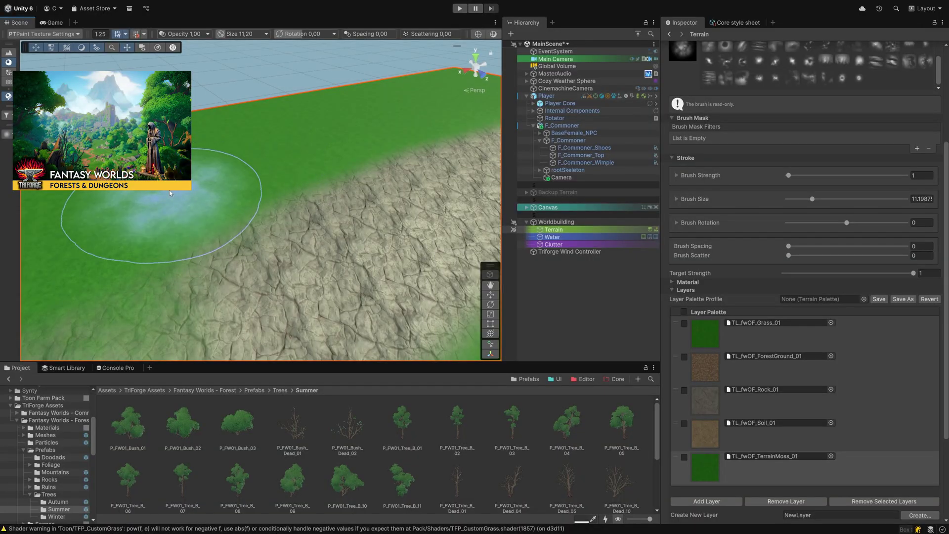
# - Paint grass over the rocky terrain, then adjust the tree brush size around the large tree
pyautogui.moveTo(179, 190)
pyautogui.mouseDown()
pyautogui.moveTo(286, 165)
pyautogui.moveTo(268, 132)
pyautogui.mouseUp()
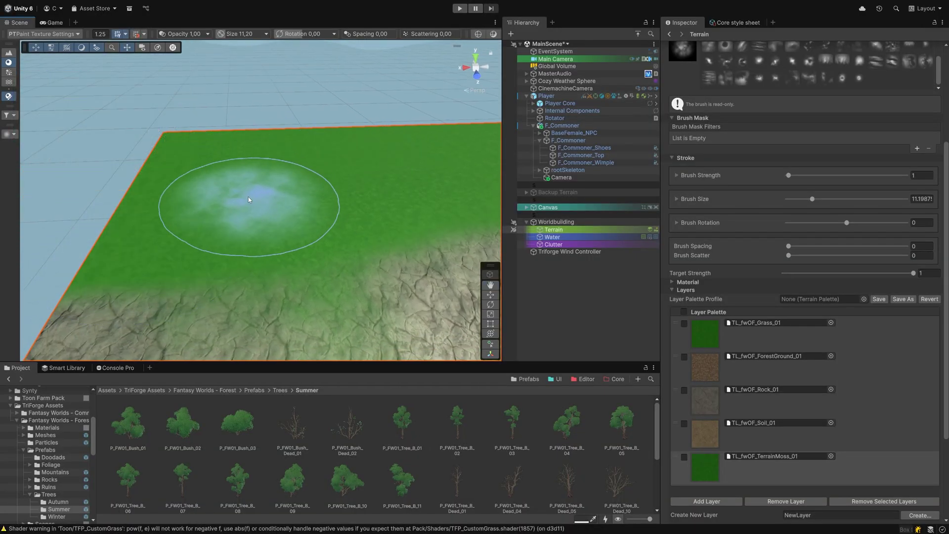
pyautogui.moveTo(248, 195)
pyautogui.keyDown('alt'); pyautogui.mouseDown()
pyautogui.moveTo(298, 208)
pyautogui.moveTo(242, 206)
pyautogui.mouseUp(); pyautogui.keyUp('alt')
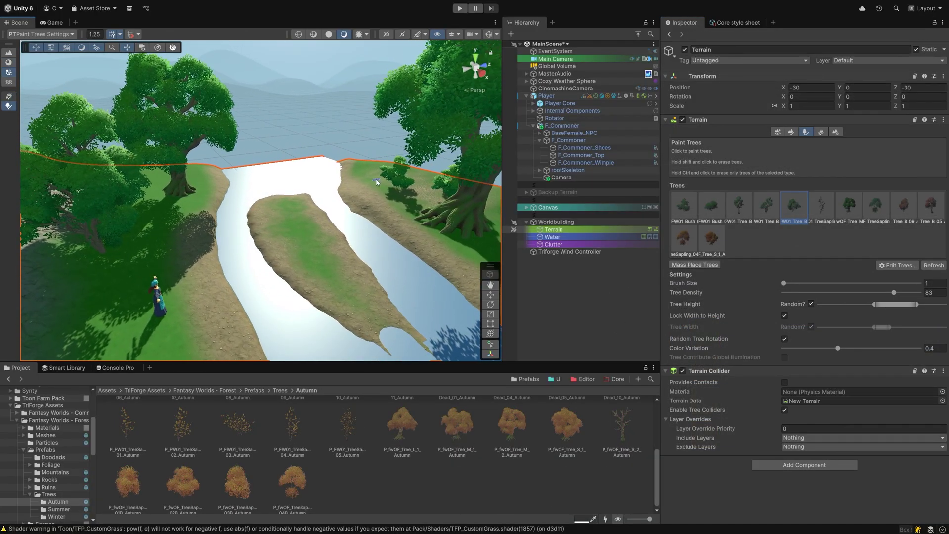
pyautogui.scroll(10, 346, 192)
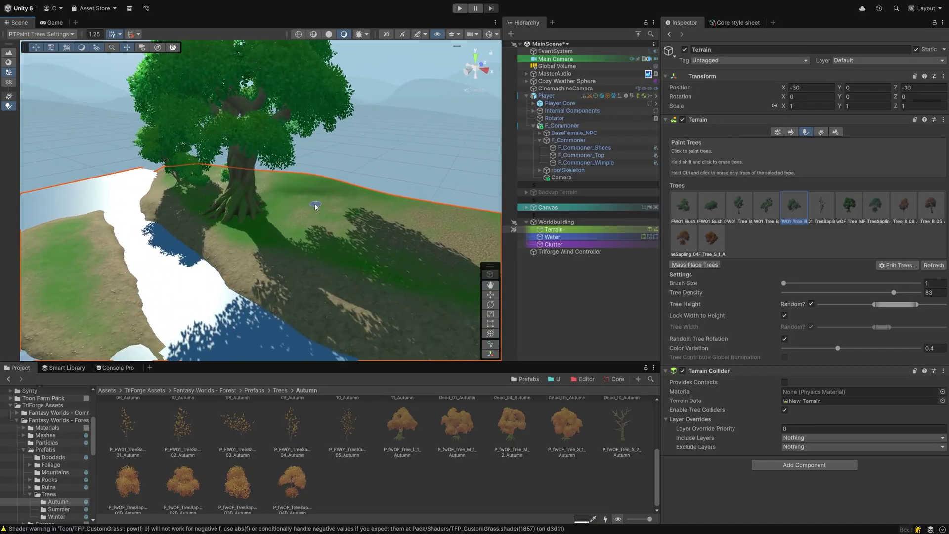
pyautogui.moveTo(304, 199); pyautogui.dragTo(356, 208, button='right')
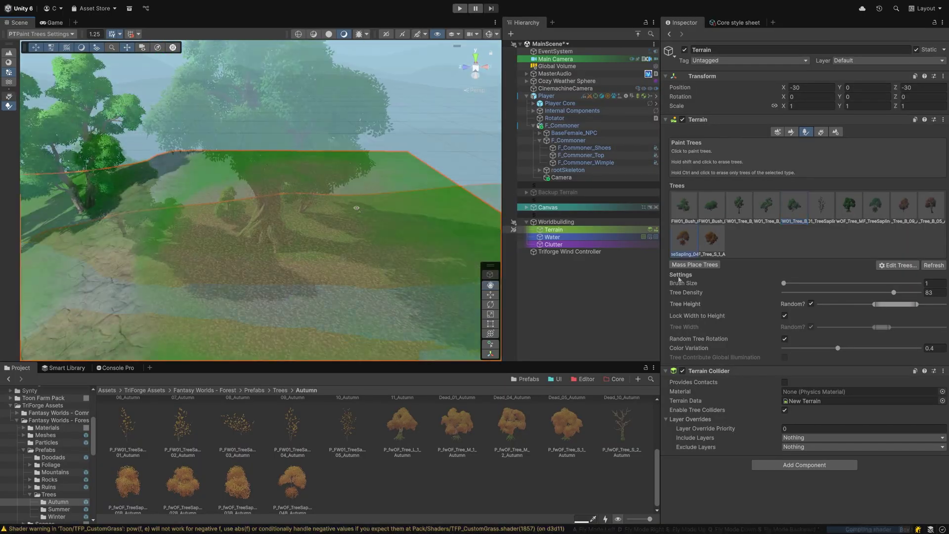
pyautogui.click(680, 281)
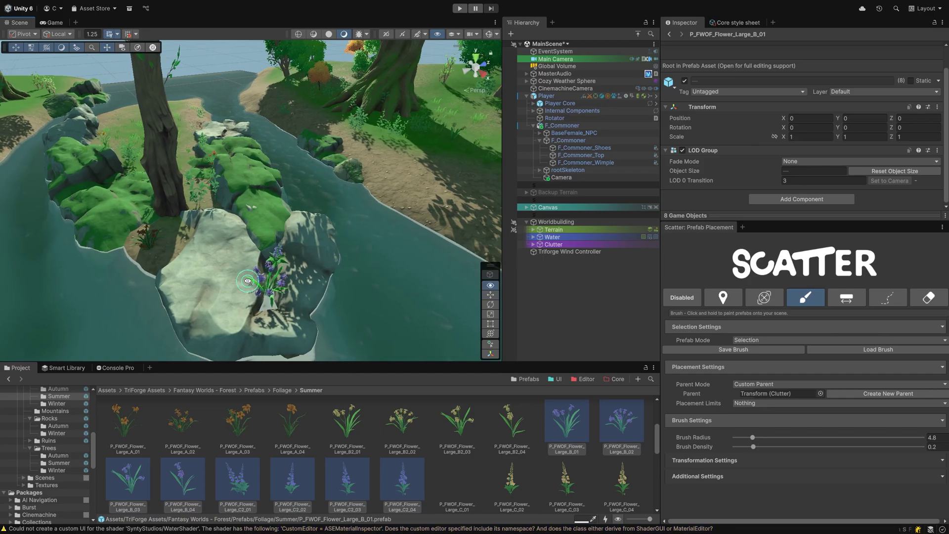
# - Fly the view along the river and tilt down to the riverbank beneath the big trees
pyautogui.moveTo(248, 281); pyautogui.dragTo(290, 249, button='right')
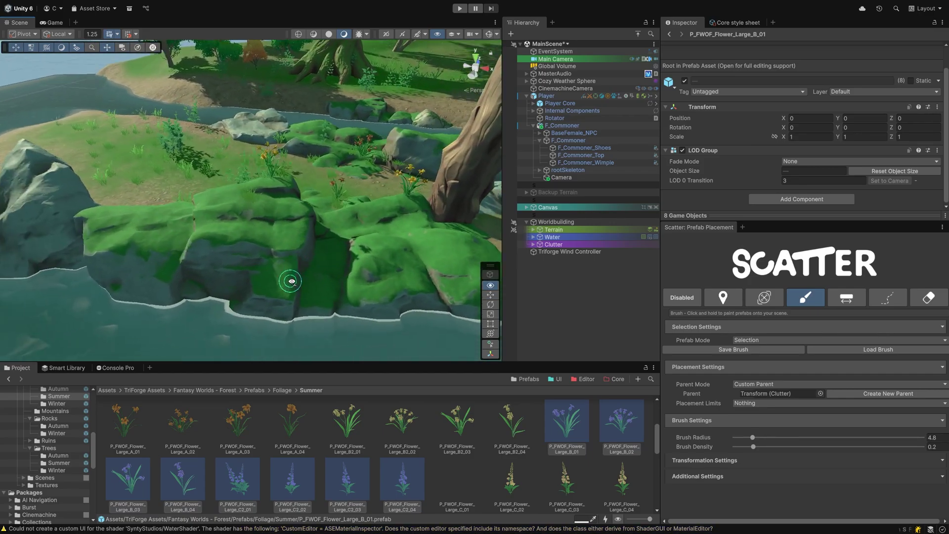
pyautogui.moveTo(271, 315)
pyautogui.mouseDown(button='right')
pyautogui.moveTo(258, 211)
pyautogui.moveTo(259, 267)
pyautogui.mouseUp(button='right')
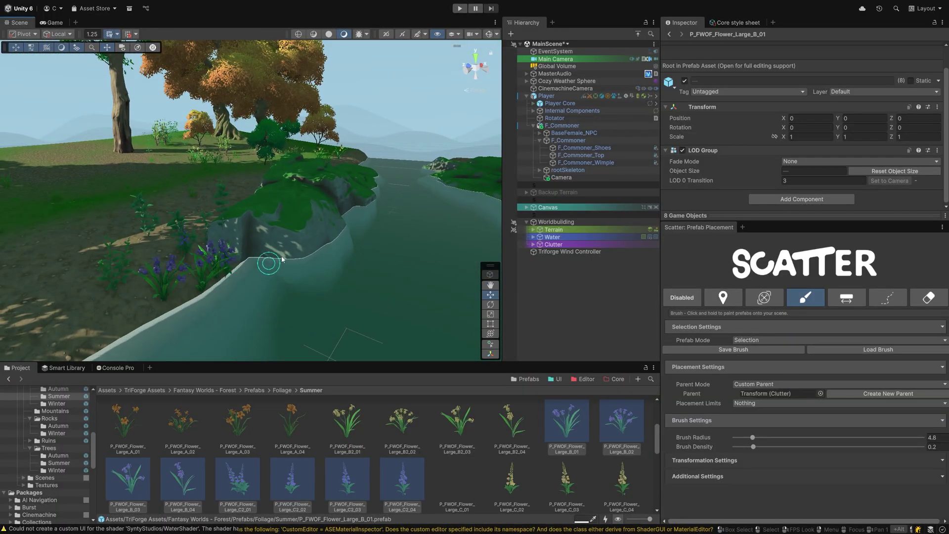
pyautogui.moveTo(284, 191); pyautogui.dragTo(211, 247, button='right')
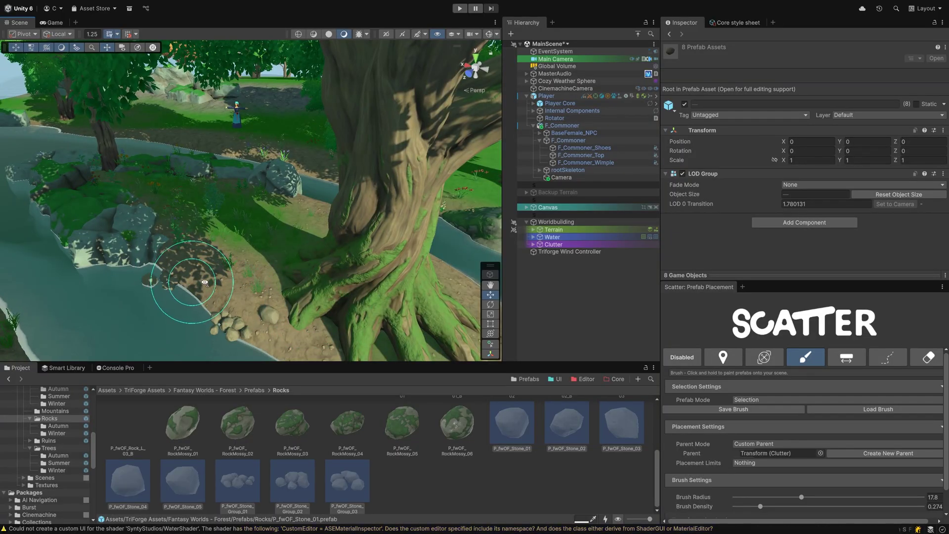
pyautogui.moveTo(205, 283); pyautogui.dragTo(166, 279, button='right')
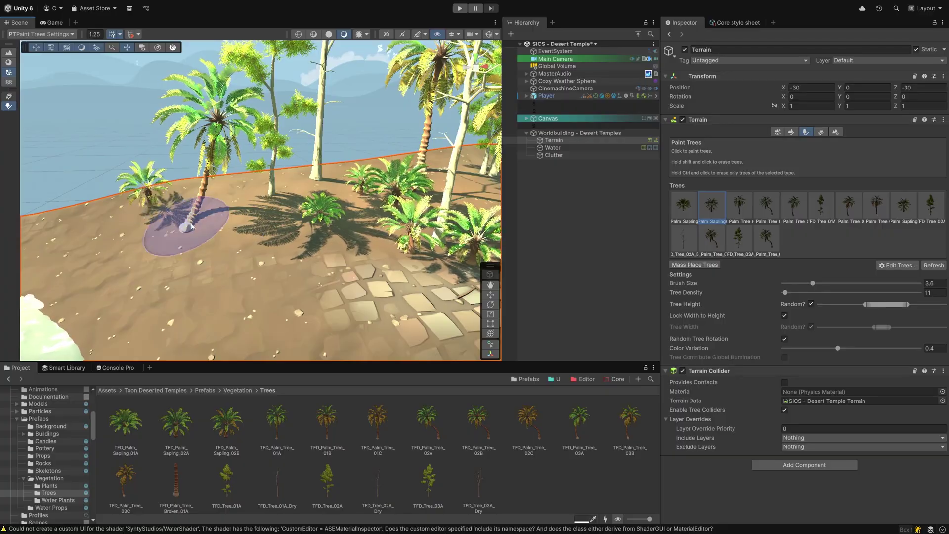
# - Paint palm trees along the sandy terrain edge beside the desert stream
pyautogui.moveTo(266, 221); pyautogui.dragTo(250, 244, button='right')
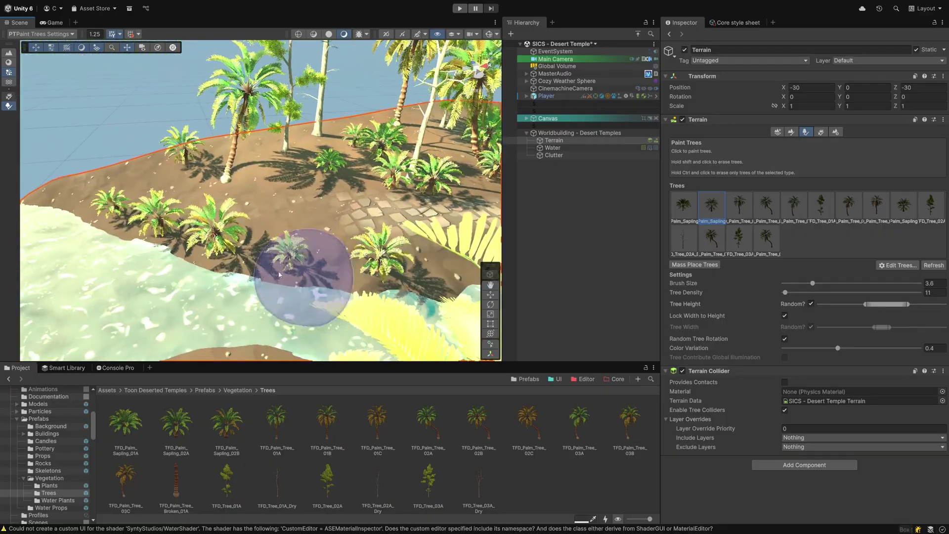
pyautogui.moveTo(279, 274); pyautogui.dragTo(380, 236, button='right')
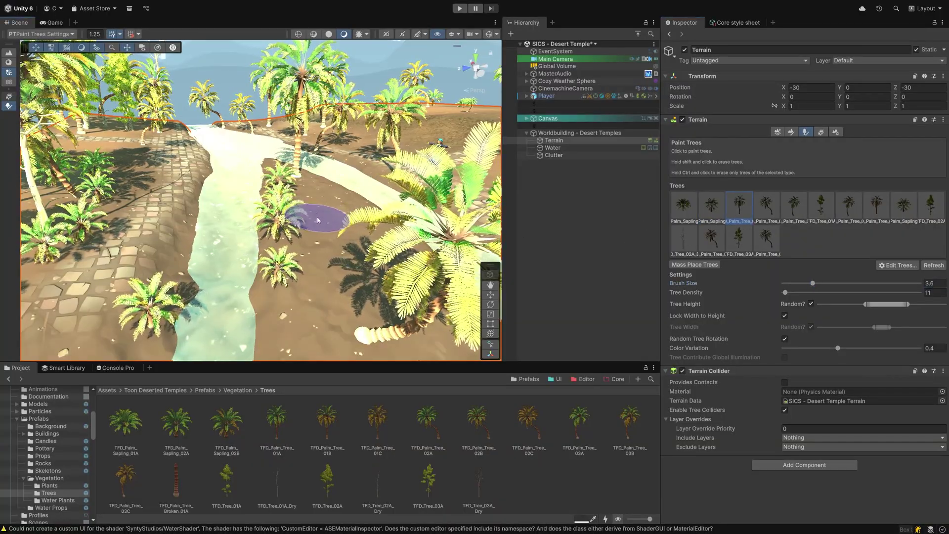
pyautogui.moveTo(353, 213)
pyautogui.mouseDown(button='right')
pyautogui.moveTo(325, 191)
pyautogui.moveTo(353, 236)
pyautogui.mouseUp(button='right')
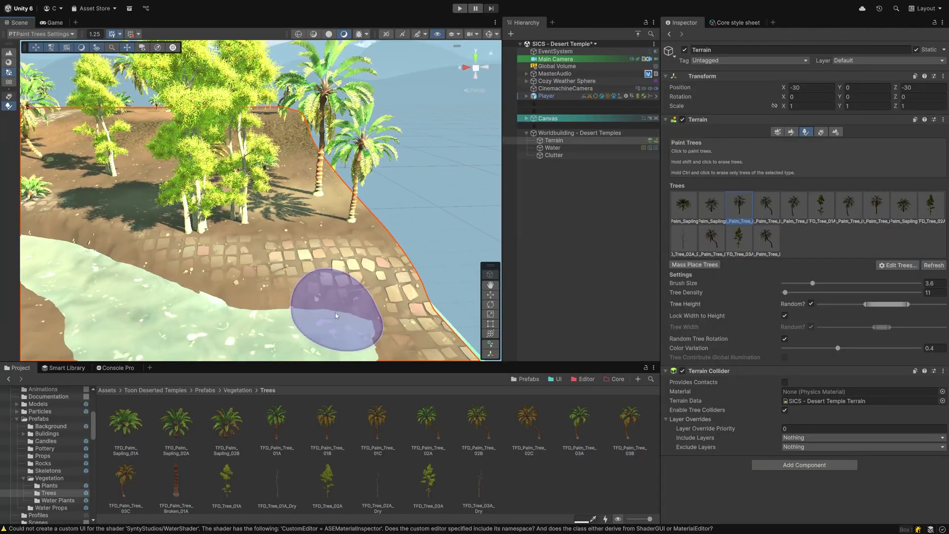
pyautogui.moveTo(367, 321)
pyautogui.mouseDown(button='right')
pyautogui.moveTo(225, 268)
pyautogui.moveTo(317, 204)
pyautogui.mouseUp(button='right')
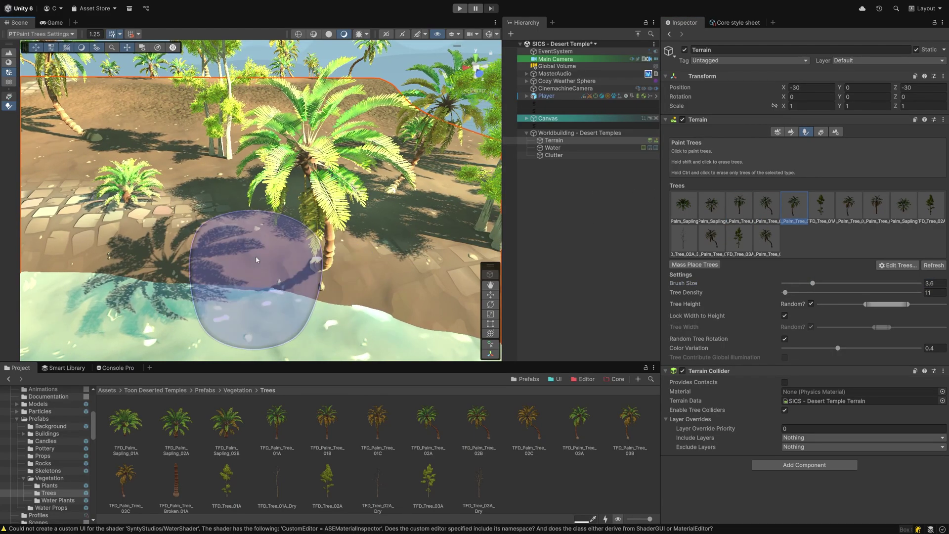
pyautogui.moveTo(332, 189); pyautogui.dragTo(201, 275)
pyautogui.moveTo(201, 275); pyautogui.dragTo(175, 223, button='right')
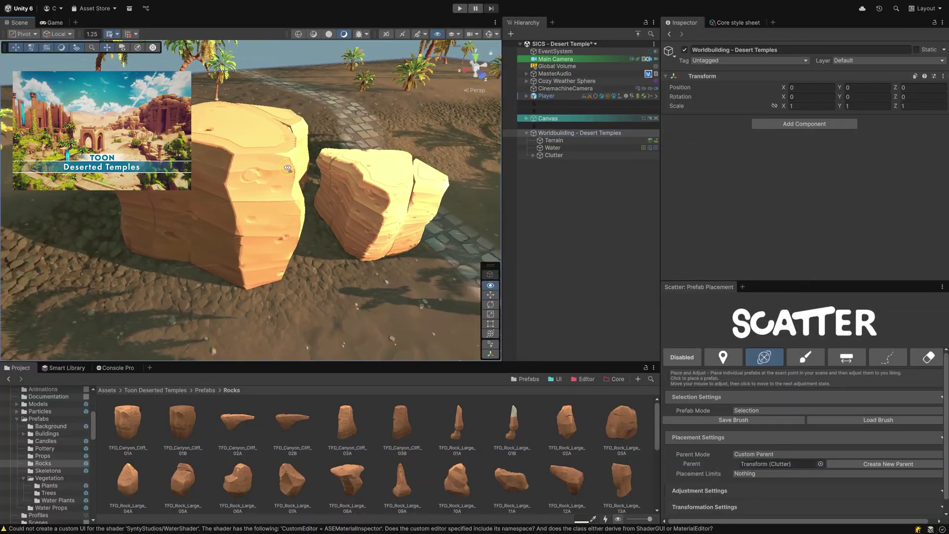
# - Turn off scatter placement and place TFD_Rock_Large_03A, rotated about -30 degrees, beside the cliff
pyautogui.moveTo(197, 184); pyautogui.dragTo(201, 184, button='right')
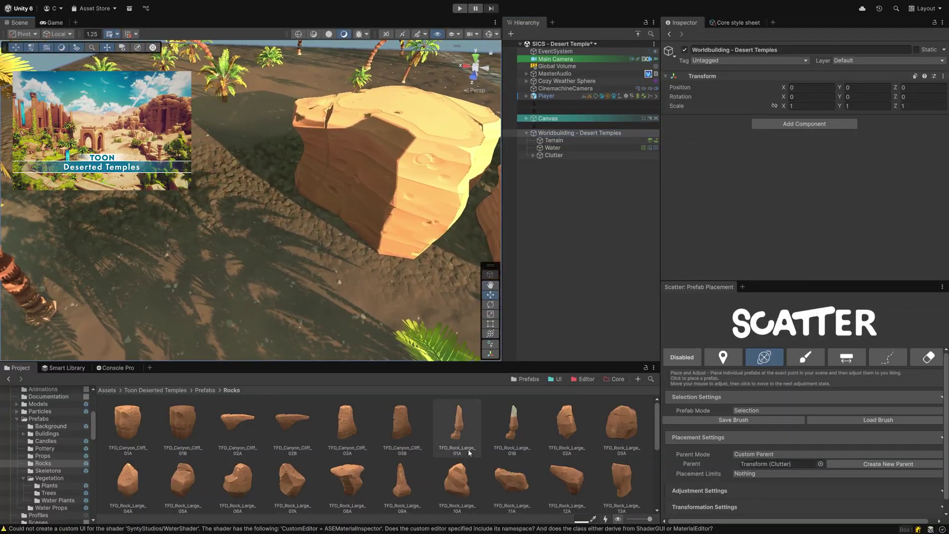
pyautogui.click(669, 364)
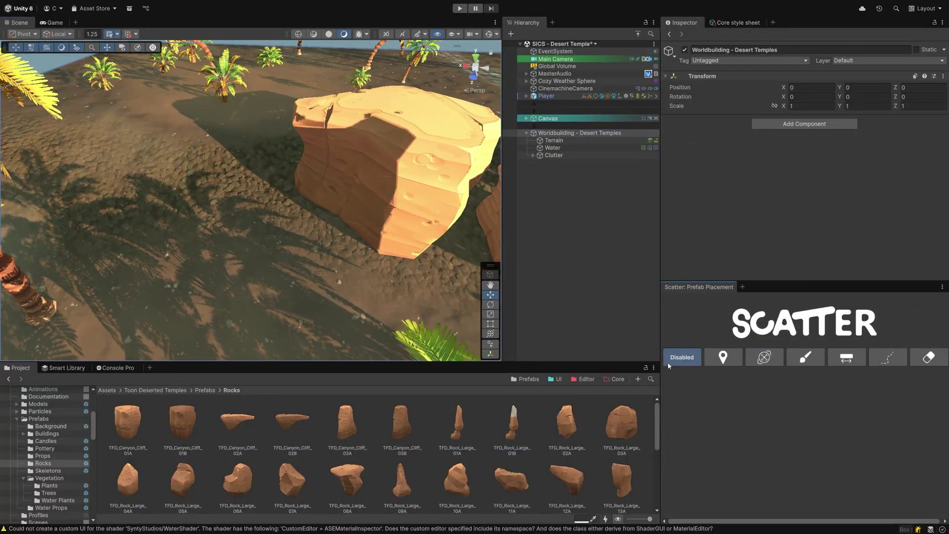
pyautogui.moveTo(628, 415); pyautogui.dragTo(225, 182)
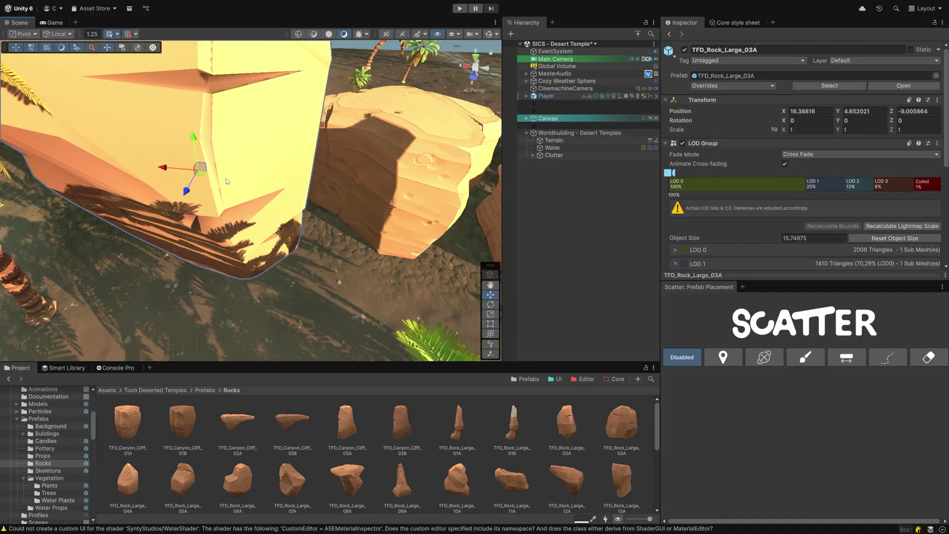
pyautogui.moveTo(842, 120); pyautogui.dragTo(335, 120)
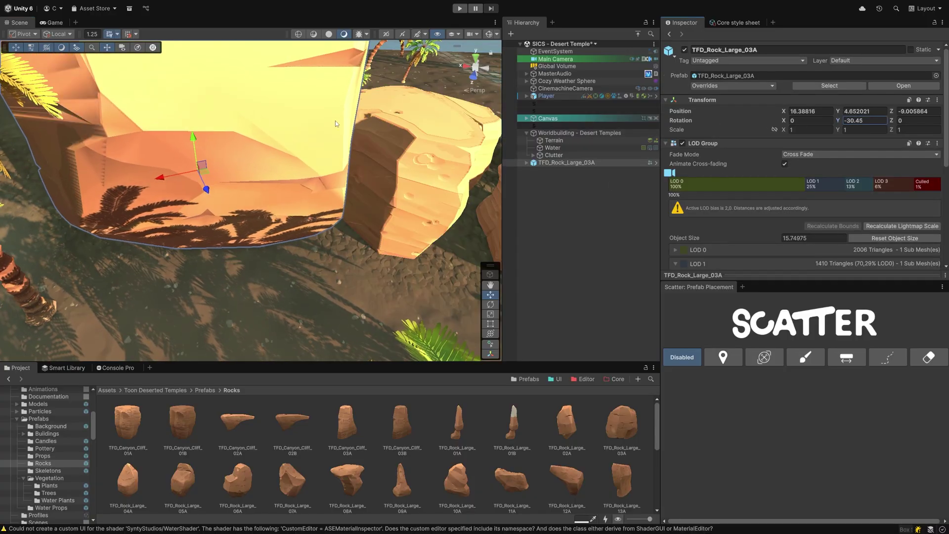
pyautogui.moveTo(187, 139); pyautogui.dragTo(202, 237)
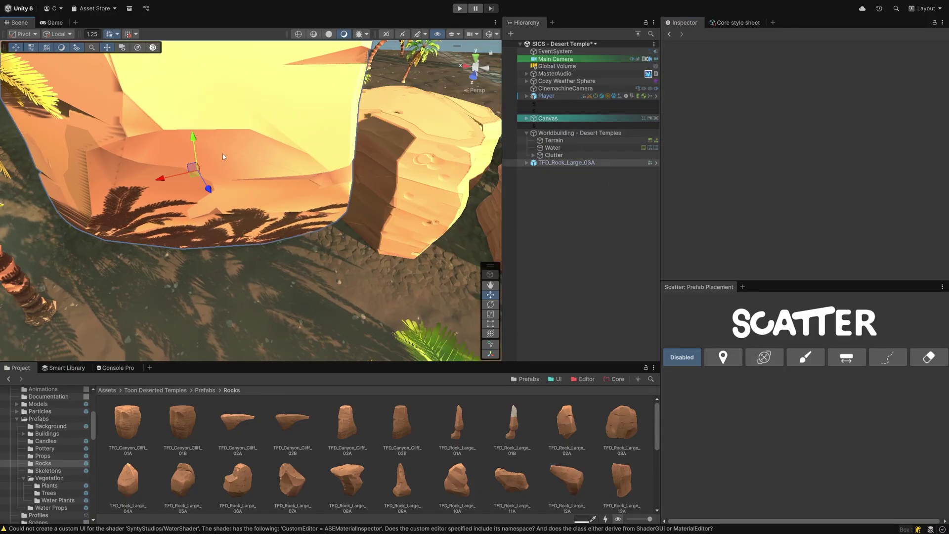
pyautogui.moveTo(222, 157)
pyautogui.keyDown('alt'); pyautogui.mouseDown()
pyautogui.moveTo(244, 282)
pyautogui.moveTo(252, 285)
pyautogui.mouseUp(); pyautogui.keyUp('alt')
pyautogui.moveTo(252, 341); pyautogui.dragTo(254, 313)
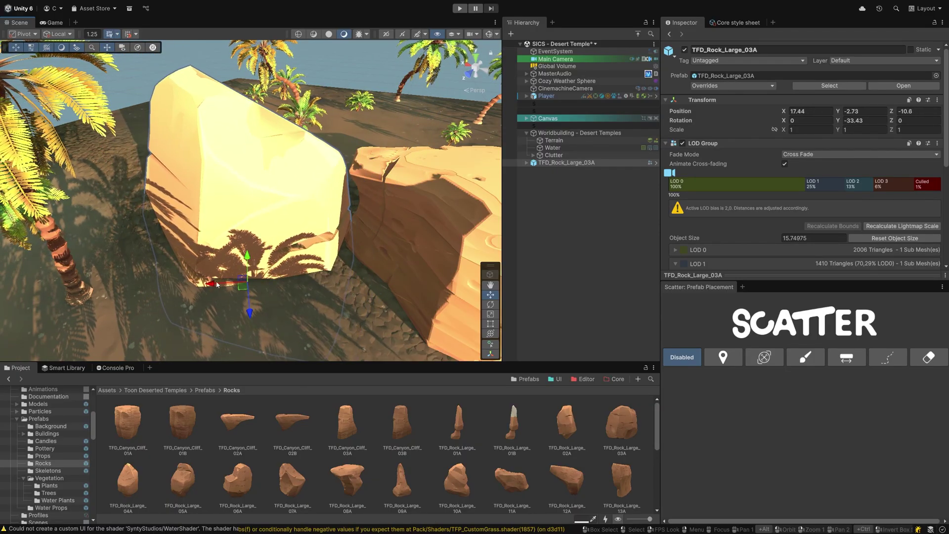
pyautogui.moveTo(216, 285)
pyautogui.mouseDown()
pyautogui.moveTo(311, 185)
pyautogui.moveTo(329, 207)
pyautogui.moveTo(296, 198)
pyautogui.mouseUp()
pyautogui.scroll(5, 329, 207)
pyautogui.click(314, 222)
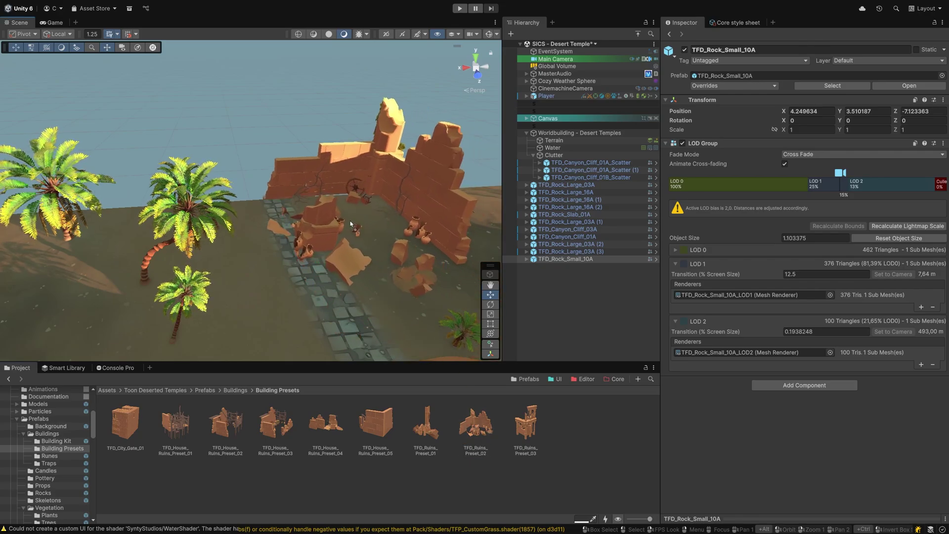
# - Drop the TFD_Ruins_Preset_03 ruined building beside the stone path
pyautogui.moveTo(292, 244)
pyautogui.keyDown('alt'); pyautogui.mouseDown()
pyautogui.moveTo(424, 230)
pyautogui.moveTo(400, 222)
pyautogui.moveTo(280, 235)
pyautogui.mouseUp(); pyautogui.keyUp('alt')
pyautogui.moveTo(497, 422); pyautogui.dragTo(174, 222)
pyautogui.keyDown('alt'); pyautogui.moveTo(174, 222); pyautogui.dragTo(78, 220); pyautogui.keyUp('alt')
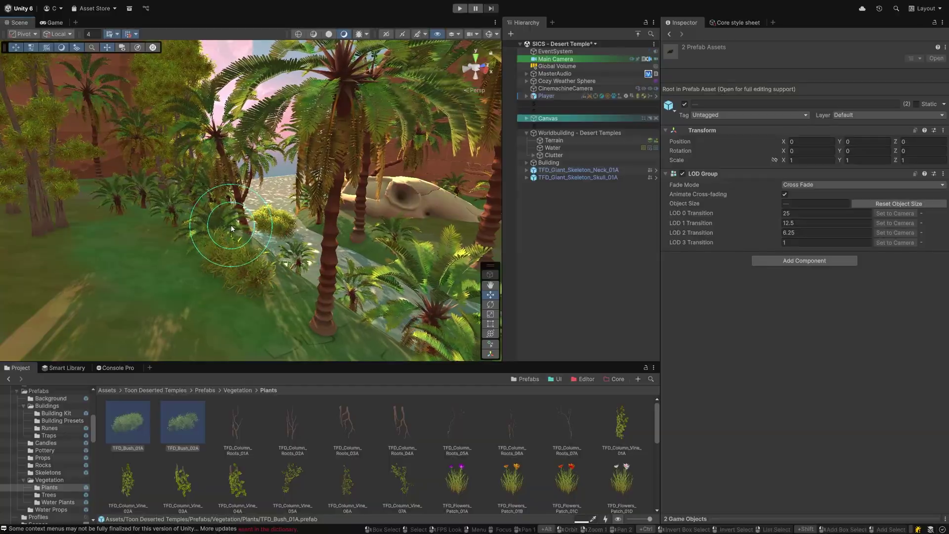
# - Replace the prefab selection with lily pads 01A to 03A for scattering over the lily pond
pyautogui.moveTo(237, 268)
pyautogui.keyDown('alt'); pyautogui.mouseDown()
pyautogui.moveTo(217, 243)
pyautogui.moveTo(240, 236)
pyautogui.mouseUp(); pyautogui.keyUp('alt')
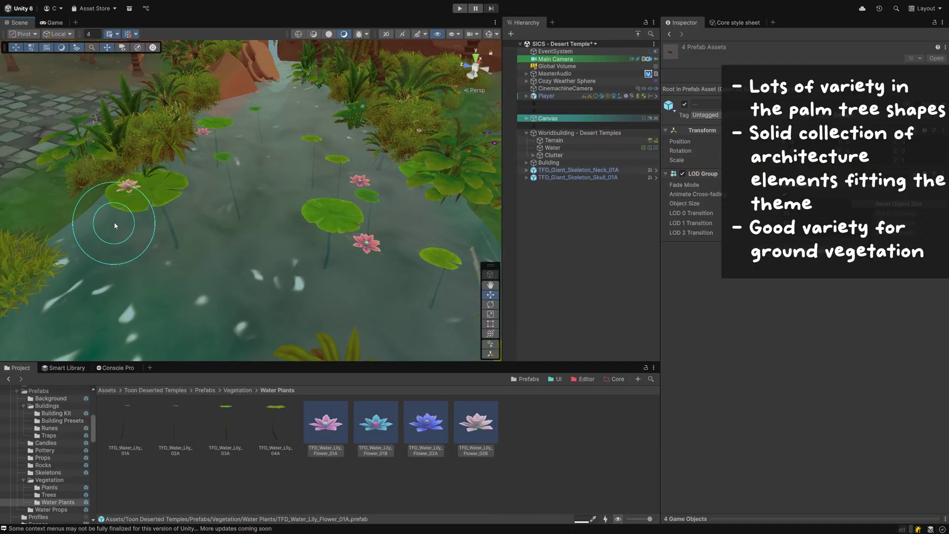
pyautogui.keyDown('alt'); pyautogui.moveTo(161, 223); pyautogui.dragTo(218, 274); pyautogui.keyUp('alt')
pyautogui.click(264, 453)
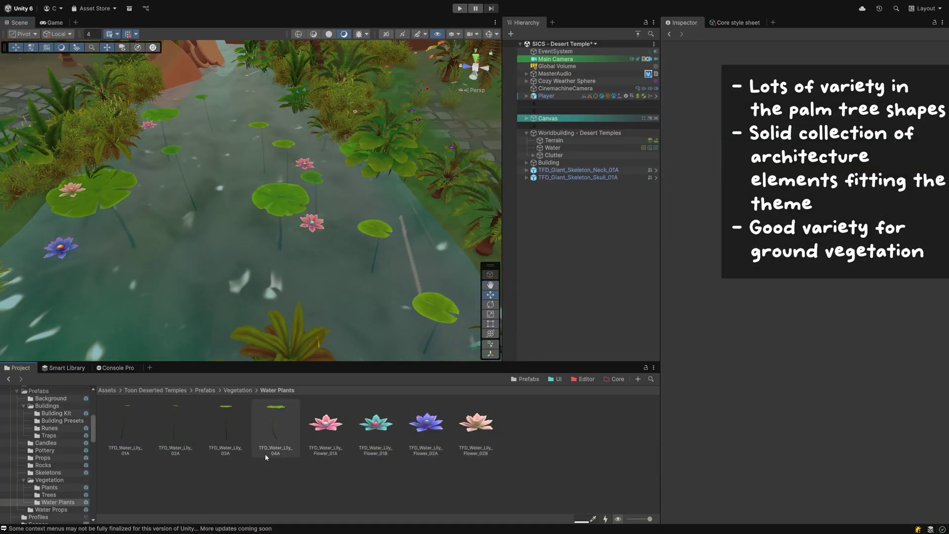
pyautogui.keyDown('shift'); pyautogui.click(125, 420); pyautogui.keyUp('shift')
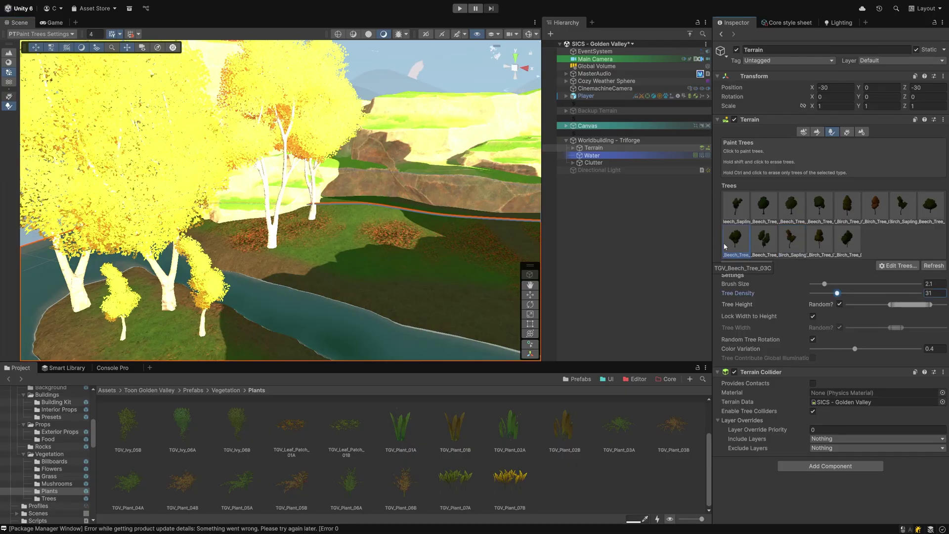
# - Paint and erase a test yellow tree, then shrink the erase brush radius to 12.7
pyautogui.click(325, 248)
pyautogui.keyDown('ctrl'); pyautogui.click(348, 251); pyautogui.keyUp('ctrl')
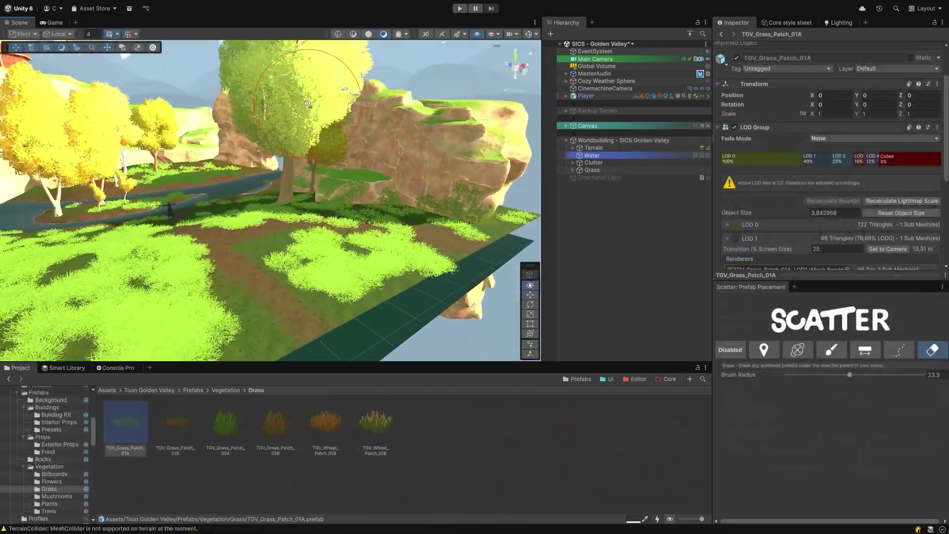
pyautogui.press('w')
pyautogui.moveTo(307, 104); pyautogui.dragTo(769, 294, button='right')
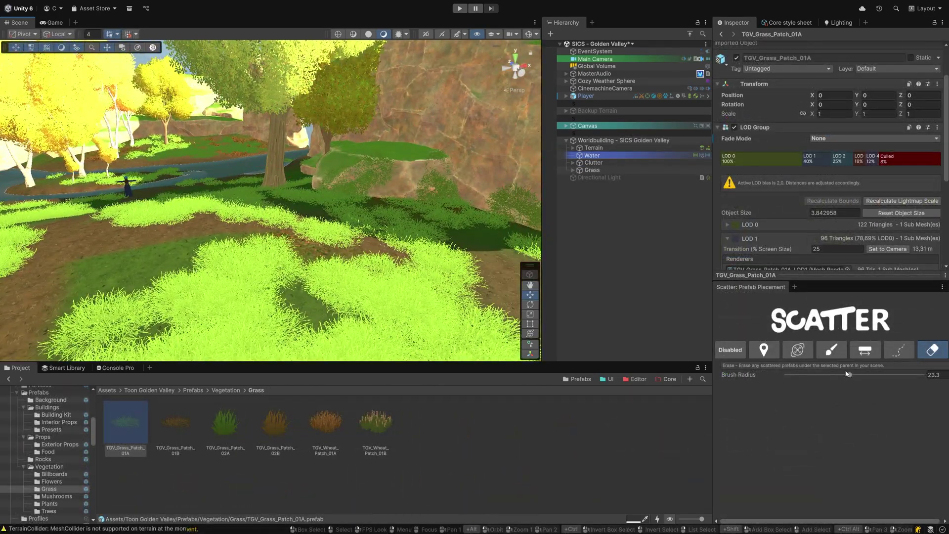
pyautogui.moveTo(257, 187); pyautogui.dragTo(221, 171, button='right')
# - Erase grass patches on the river bank and paint a new grass patch there
pyautogui.press('w')
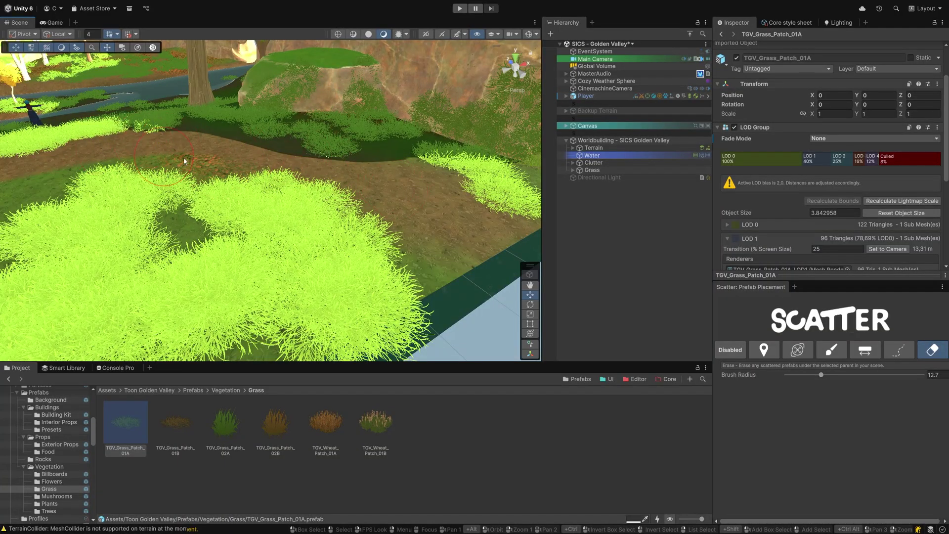
pyautogui.moveTo(184, 161); pyautogui.dragTo(190, 169, button='right')
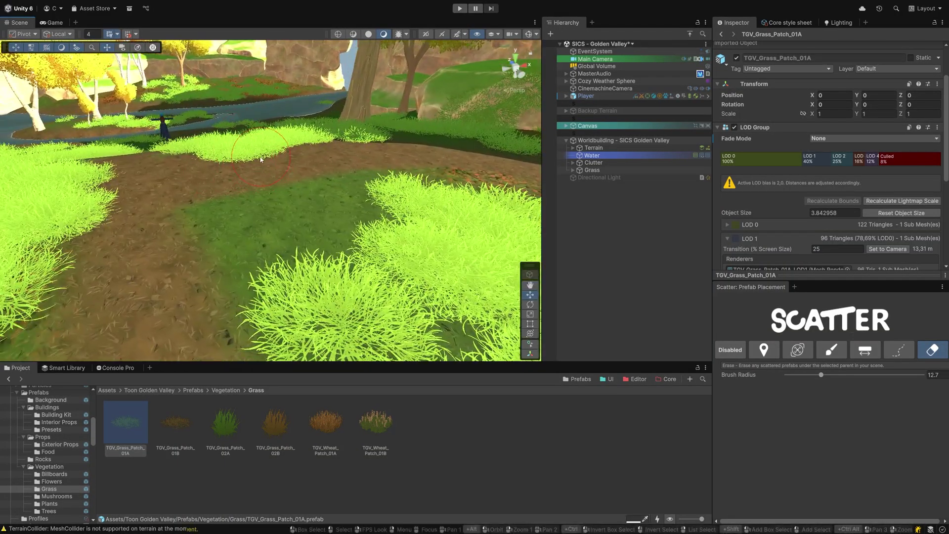
pyautogui.moveTo(428, 167); pyautogui.dragTo(310, 144, button='right')
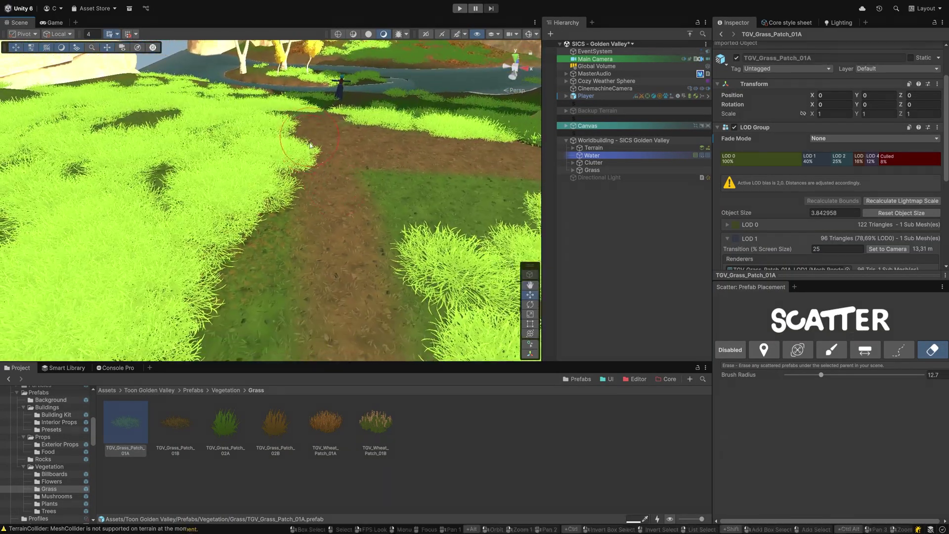
pyautogui.moveTo(385, 175)
pyautogui.mouseDown(button='right')
pyautogui.moveTo(418, 217)
pyautogui.moveTo(411, 186)
pyautogui.mouseUp(button='right')
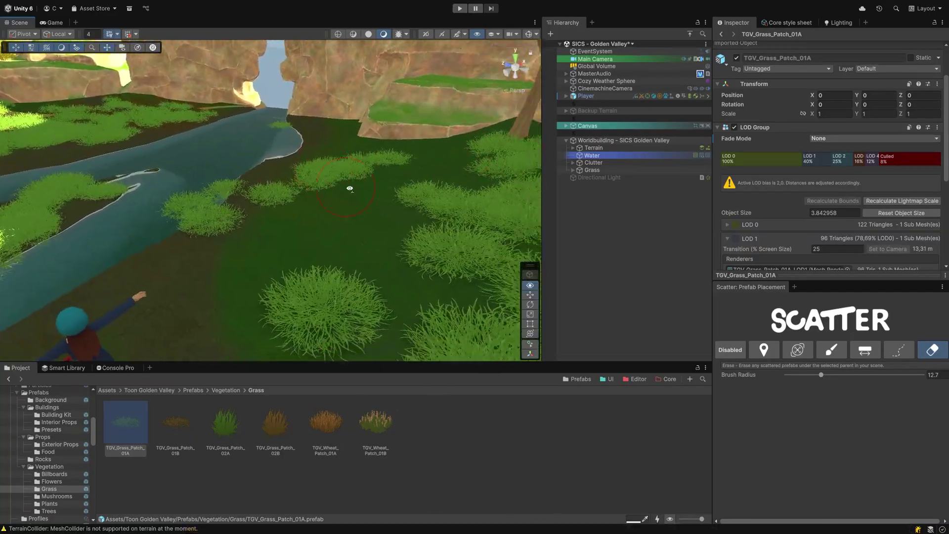
pyautogui.moveTo(411, 187)
pyautogui.mouseDown(button='right')
pyautogui.moveTo(370, 193)
pyautogui.moveTo(239, 180)
pyautogui.mouseUp(button='right')
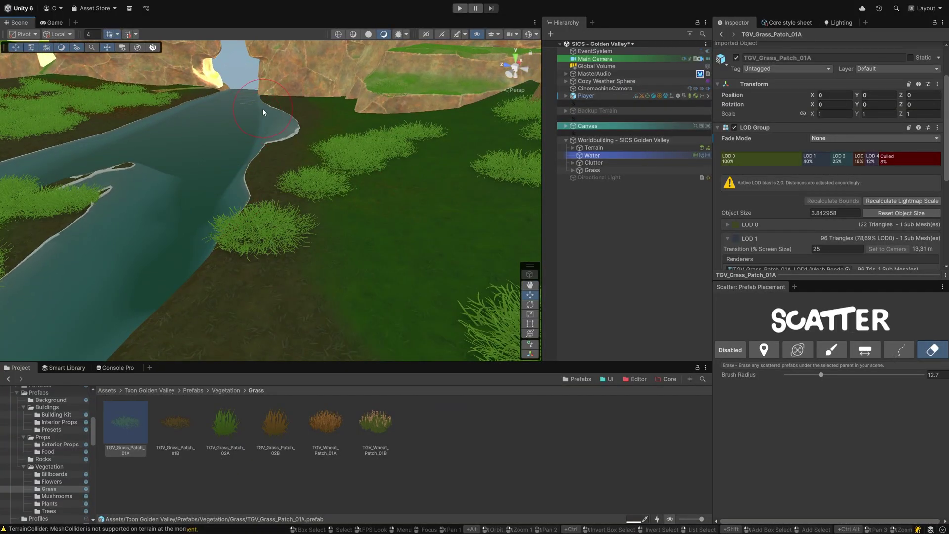
pyautogui.click(836, 352)
pyautogui.scroll(5, 430, 240)
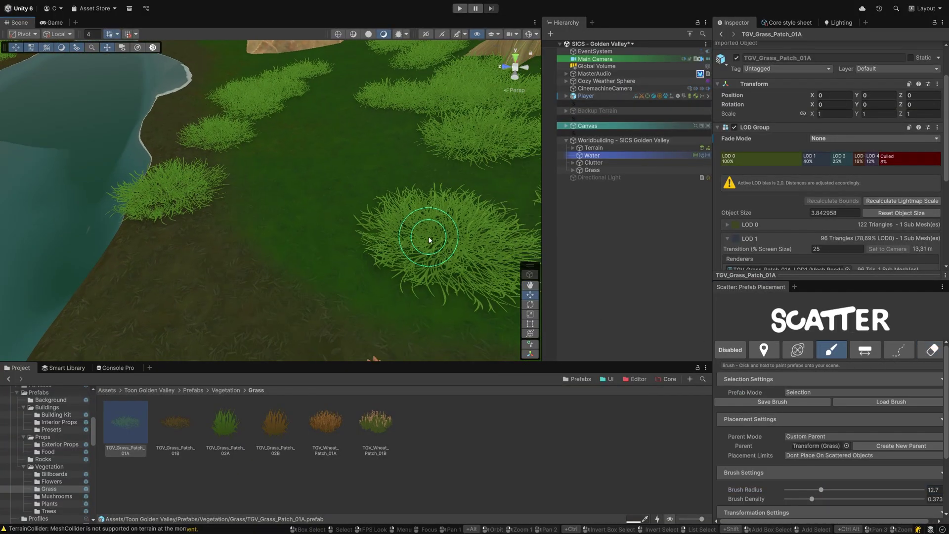
pyautogui.keyDown('shift'); pyautogui.moveTo(325, 164); pyautogui.dragTo(326, 229); pyautogui.keyUp('shift')
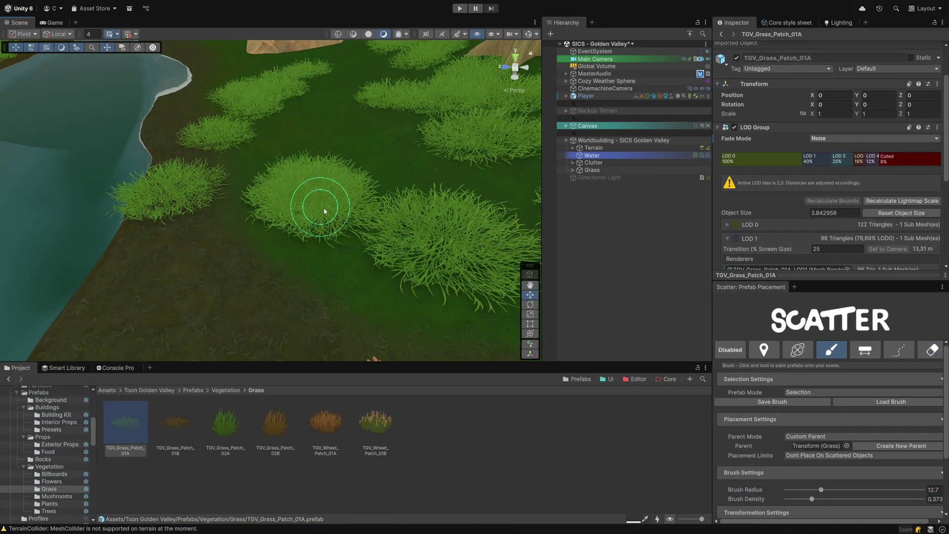
pyautogui.click(325, 228)
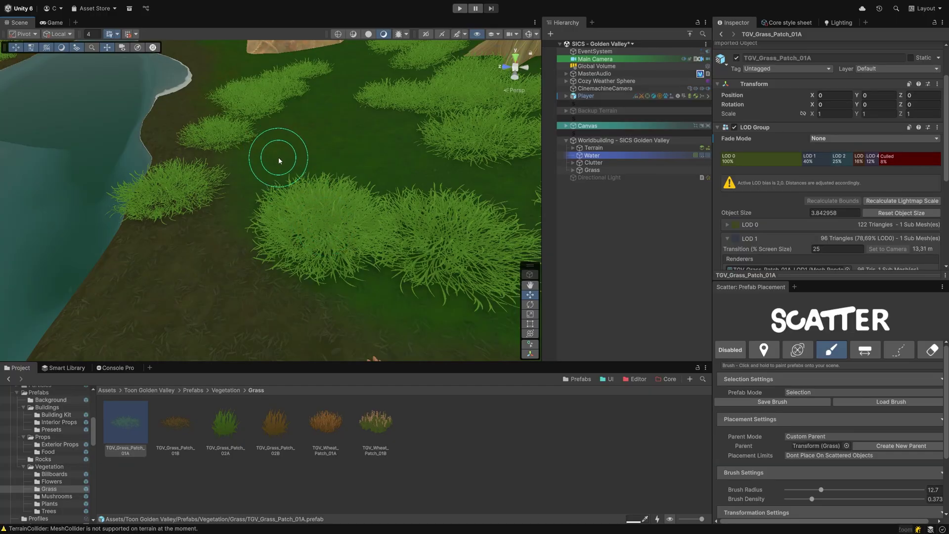
# - Erase the large grass patch below the bridge, then move to the grassy slope under the cliff
pyautogui.keyDown('shift'); pyautogui.moveTo(277, 157); pyautogui.dragTo(298, 178); pyautogui.keyUp('shift')
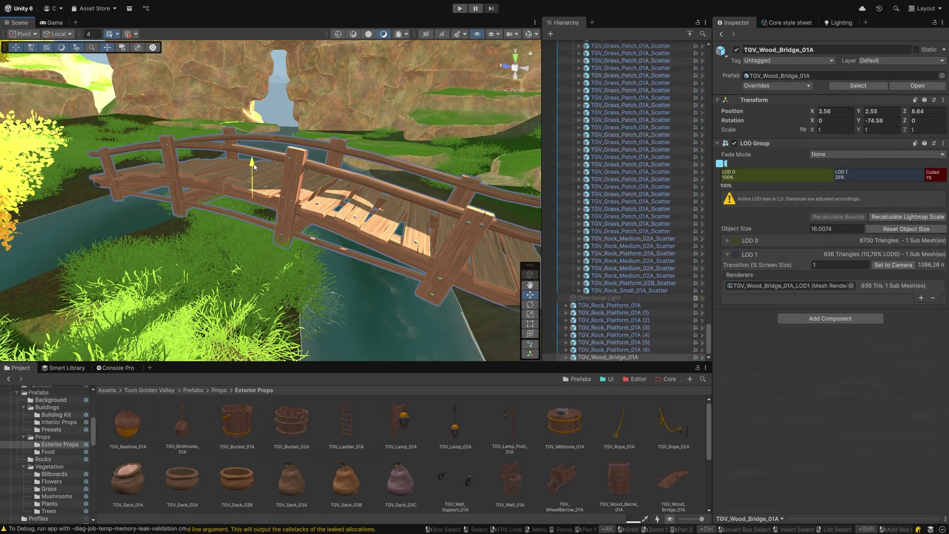
pyautogui.keyDown('alt'); pyautogui.moveTo(253, 171); pyautogui.dragTo(135, 184); pyautogui.keyUp('alt')
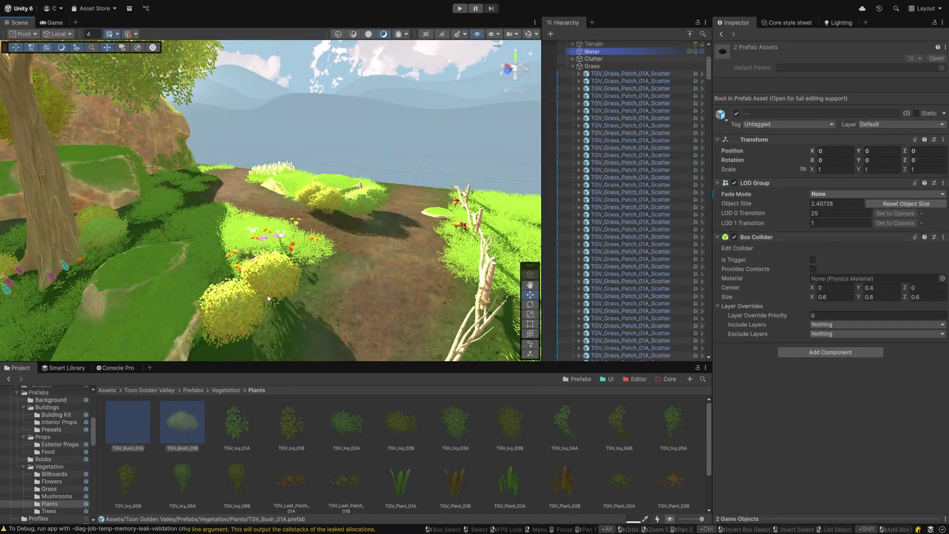
pyautogui.moveTo(269, 298)
pyautogui.mouseDown(button='right')
pyautogui.moveTo(340, 259)
pyautogui.moveTo(310, 246)
pyautogui.mouseUp(button='right')
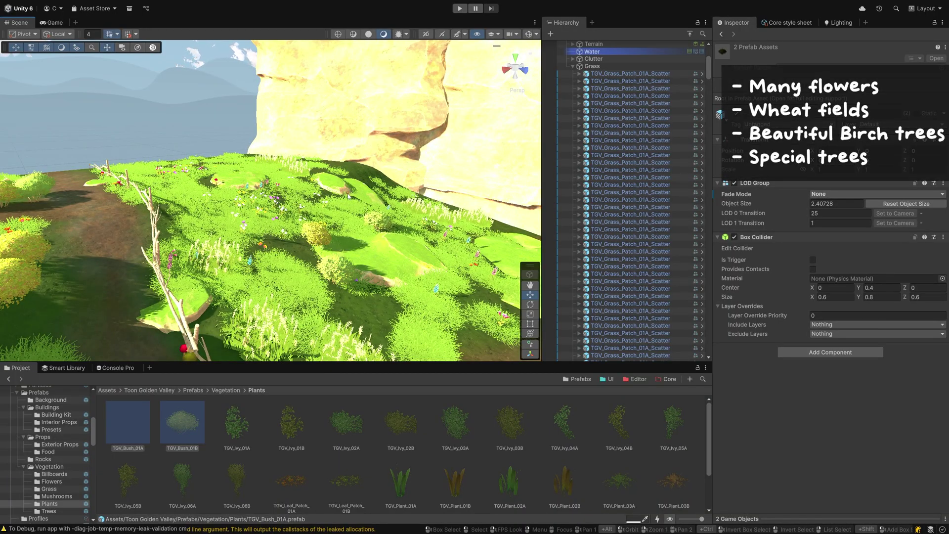
# - Fly the Scene view across the flowery slope toward the orange tree beside the bridge
pyautogui.moveTo(312, 205); pyautogui.dragTo(343, 217, button='right')
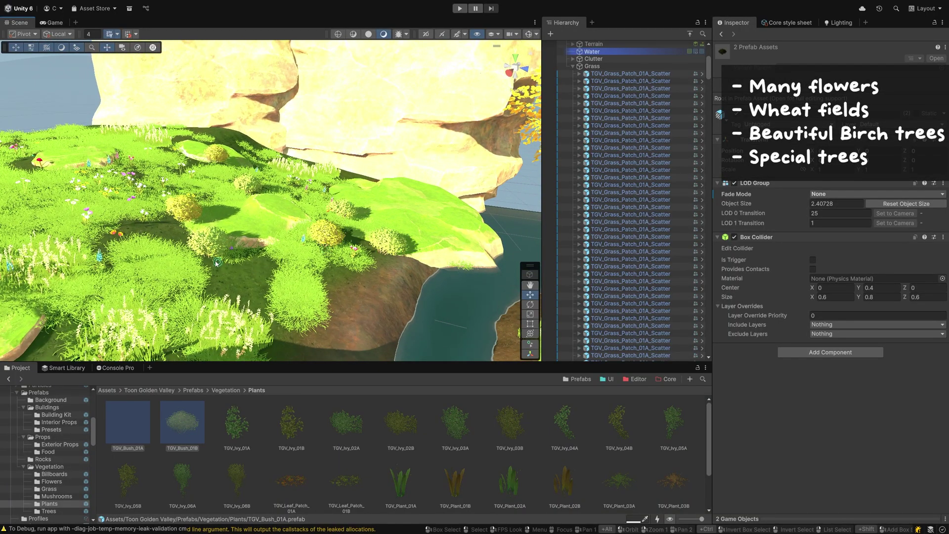
pyautogui.moveTo(216, 263); pyautogui.dragTo(173, 216, button='right')
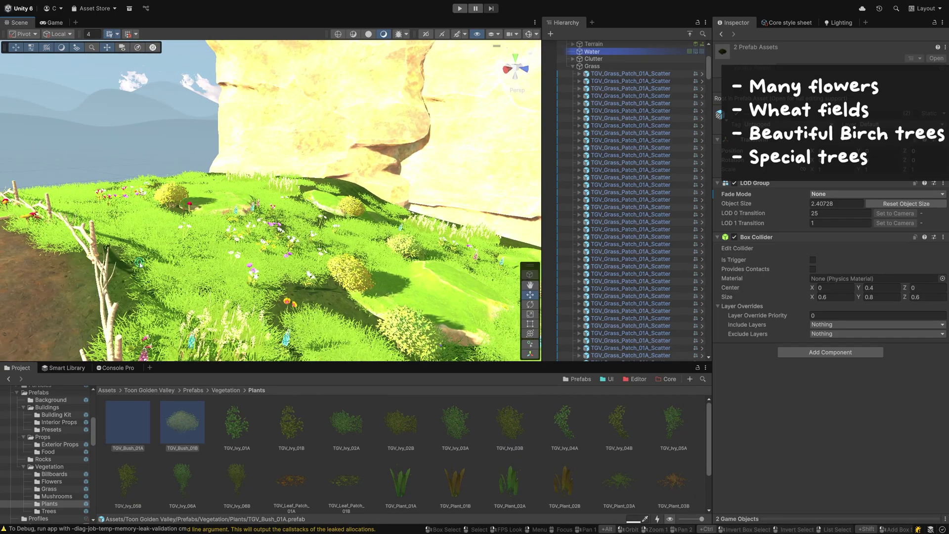
pyautogui.moveTo(129, 278)
pyautogui.mouseDown(button='right')
pyautogui.moveTo(166, 264)
pyautogui.moveTo(313, 289)
pyautogui.moveTo(327, 262)
pyautogui.mouseUp(button='right')
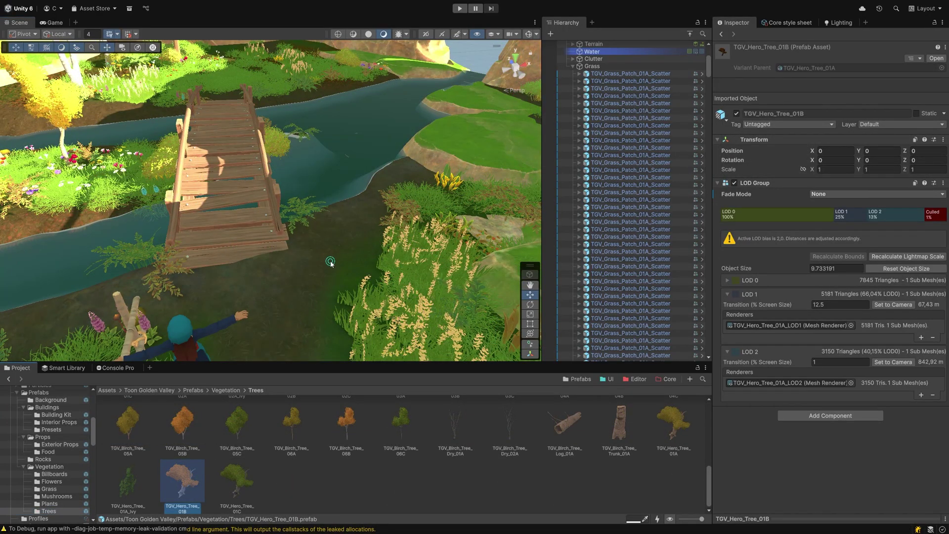
pyautogui.moveTo(330, 262)
pyautogui.mouseDown(button='right')
pyautogui.moveTo(299, 201)
pyautogui.moveTo(441, 211)
pyautogui.moveTo(340, 216)
pyautogui.moveTo(320, 235)
pyautogui.mouseUp(button='right')
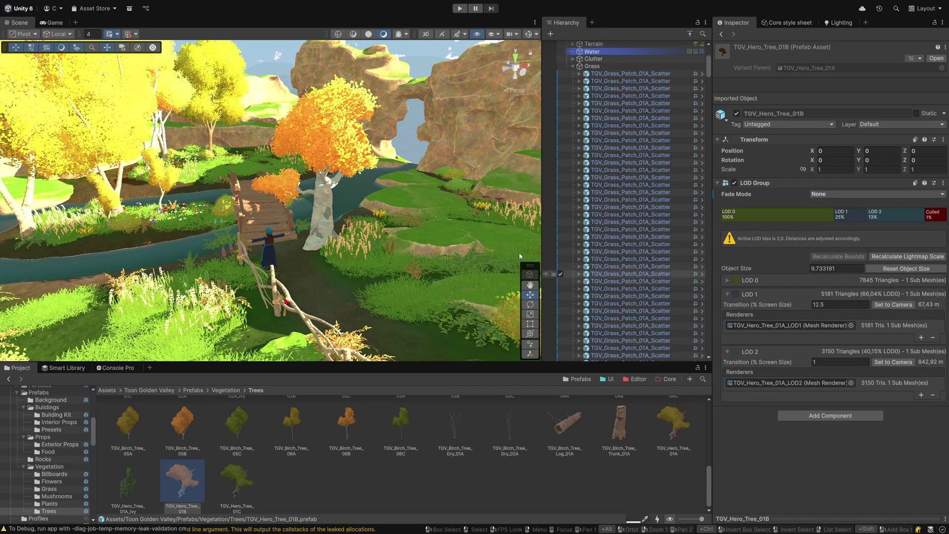
# - Place a Hero_Tree_01B at the white-trunk tree and spin its Y rotation to a new facing
pyautogui.click(319, 191)
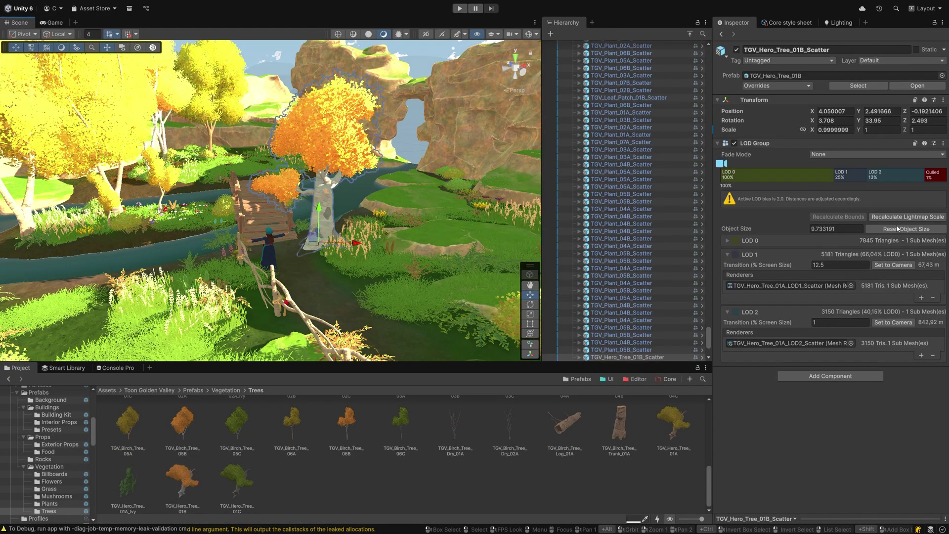
pyautogui.moveTo(731, 116); pyautogui.dragTo(504, 109)
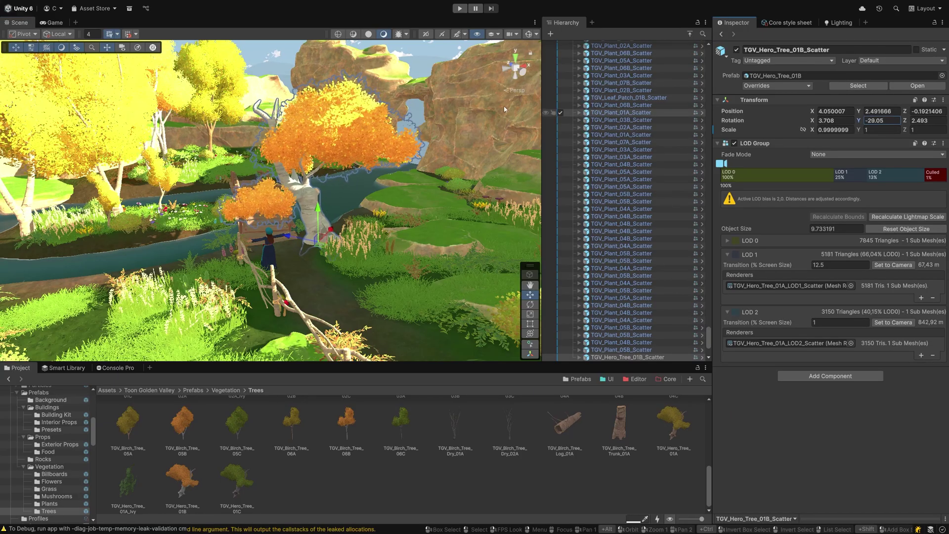
pyautogui.moveTo(82, 99)
pyautogui.mouseDown()
pyautogui.moveTo(796, 109)
pyautogui.moveTo(634, 115)
pyautogui.mouseUp()
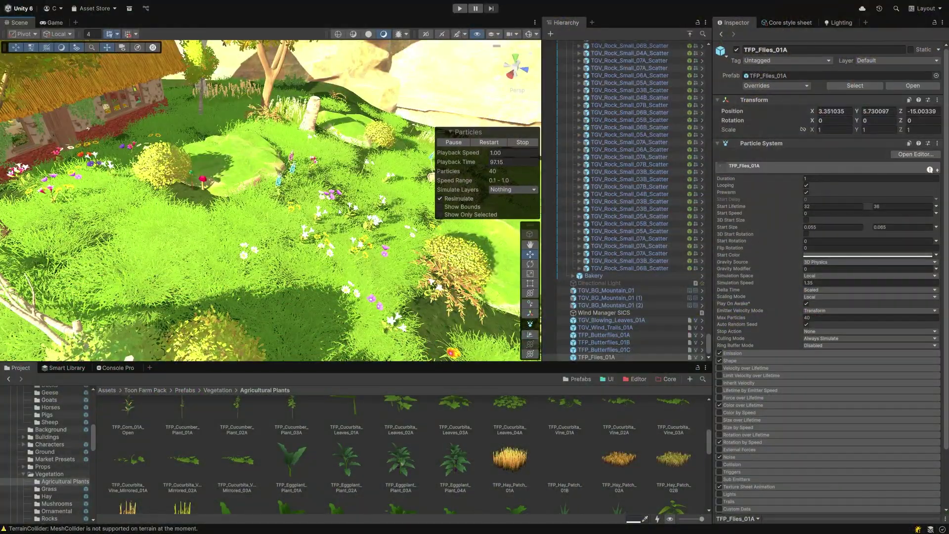
# - Add leafy plants 03A and 04A to the selection and orbit down to the grass, path and fence
pyautogui.moveTo(339, 211); pyautogui.dragTo(333, 224, button='right')
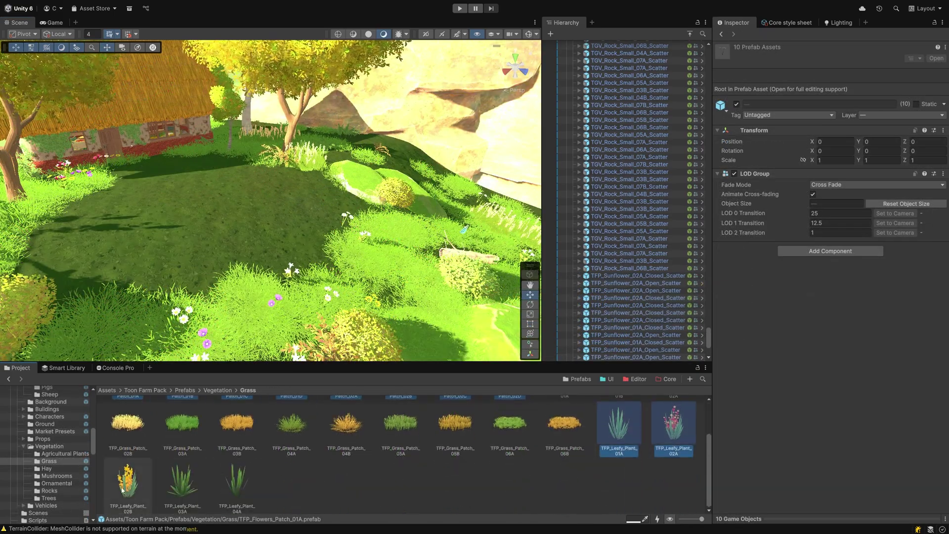
pyautogui.keyDown('ctrl'); pyautogui.click(236, 479); pyautogui.keyUp('ctrl')
pyautogui.moveTo(364, 245); pyautogui.dragTo(300, 222, button='middle')
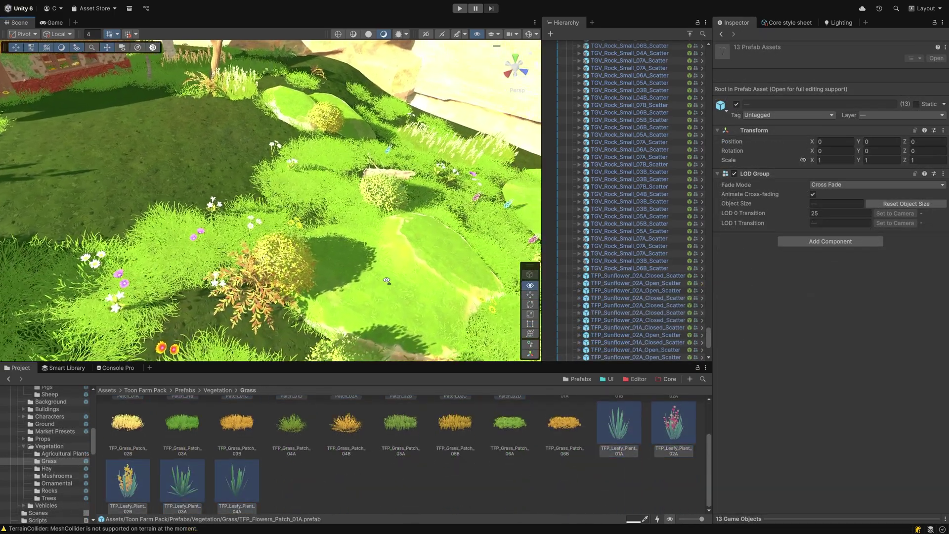
pyautogui.keyDown('alt'); pyautogui.moveTo(342, 200); pyautogui.dragTo(225, 223); pyautogui.keyUp('alt')
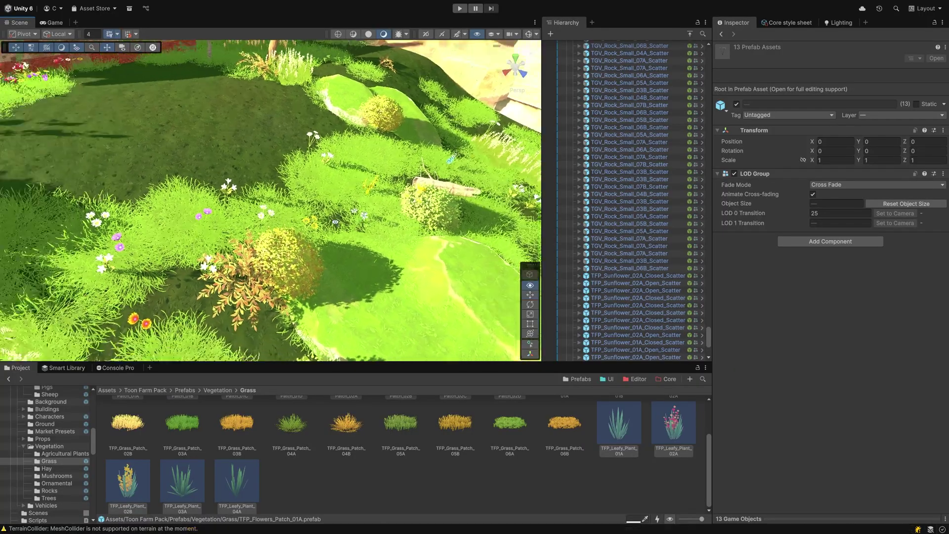
pyautogui.keyDown('alt'); pyautogui.moveTo(267, 258); pyautogui.dragTo(270, 208); pyautogui.keyUp('alt')
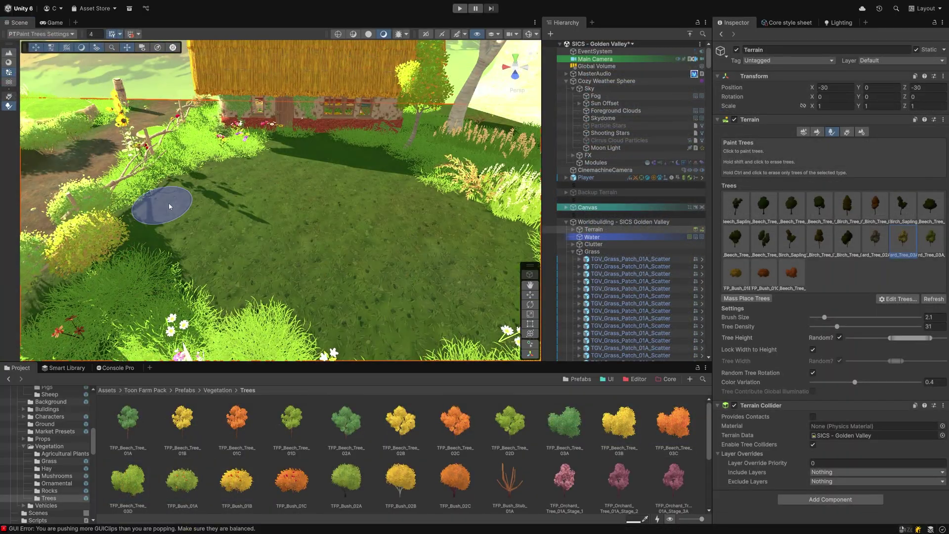
# - Paint trees on the grass in front of the house, then an apple tree nearby
pyautogui.click(169, 206)
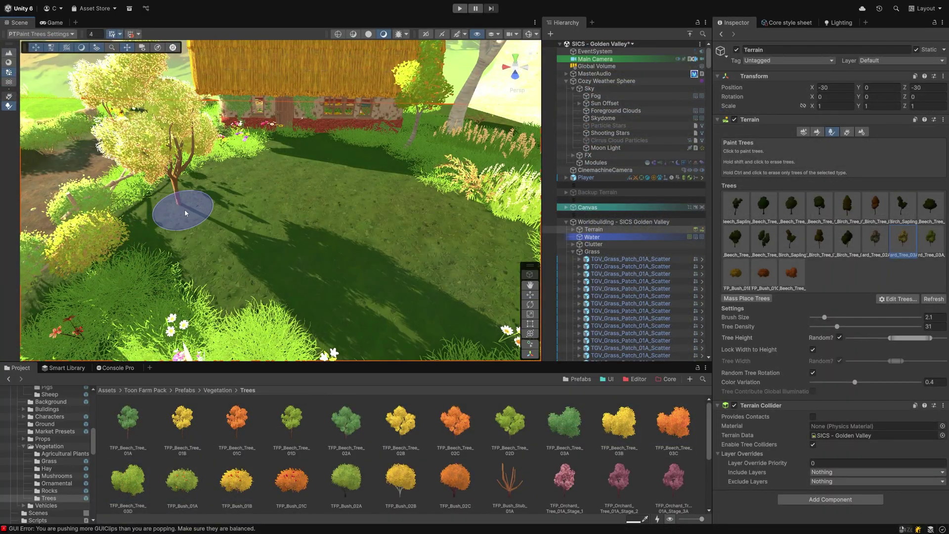
pyautogui.keyDown('alt'); pyautogui.moveTo(186, 205); pyautogui.dragTo(187, 237); pyautogui.keyUp('alt')
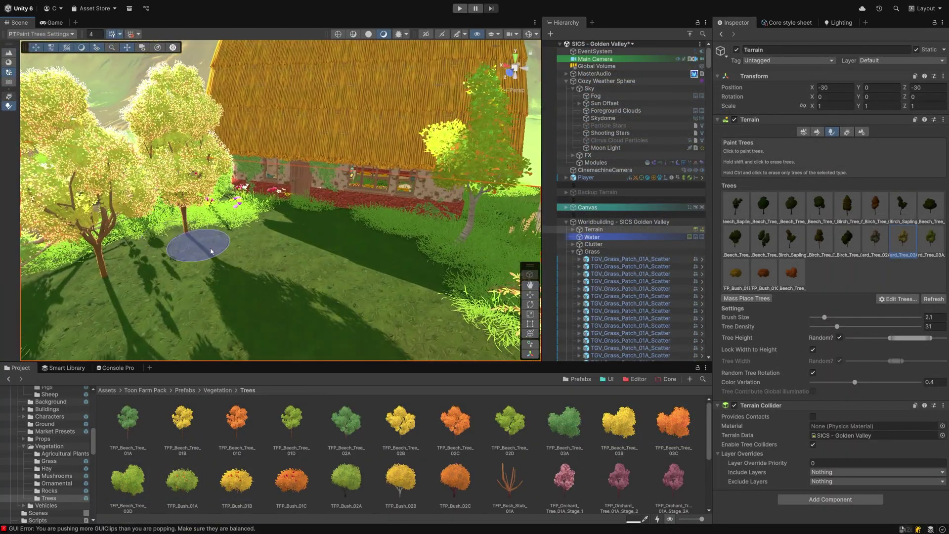
pyautogui.scroll(3, 211, 251)
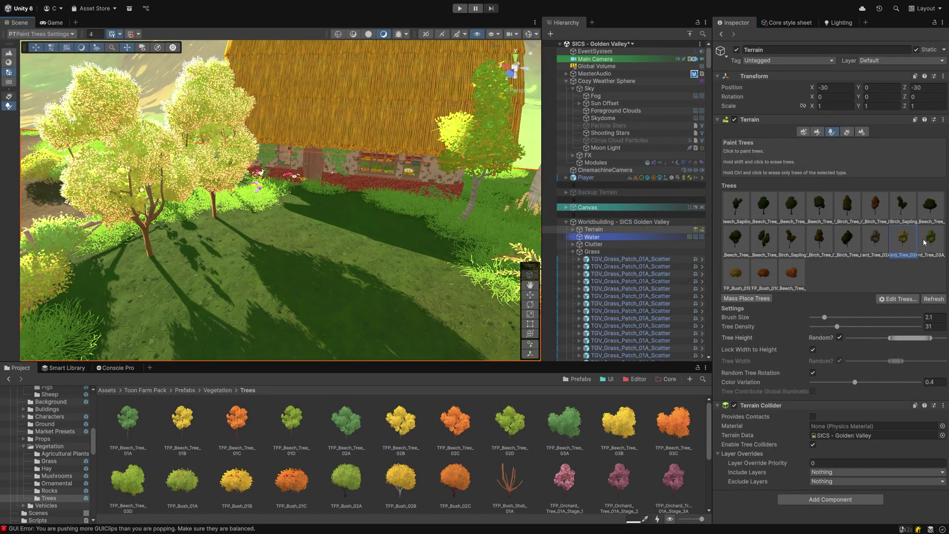
pyautogui.click(924, 242)
pyautogui.click(464, 264)
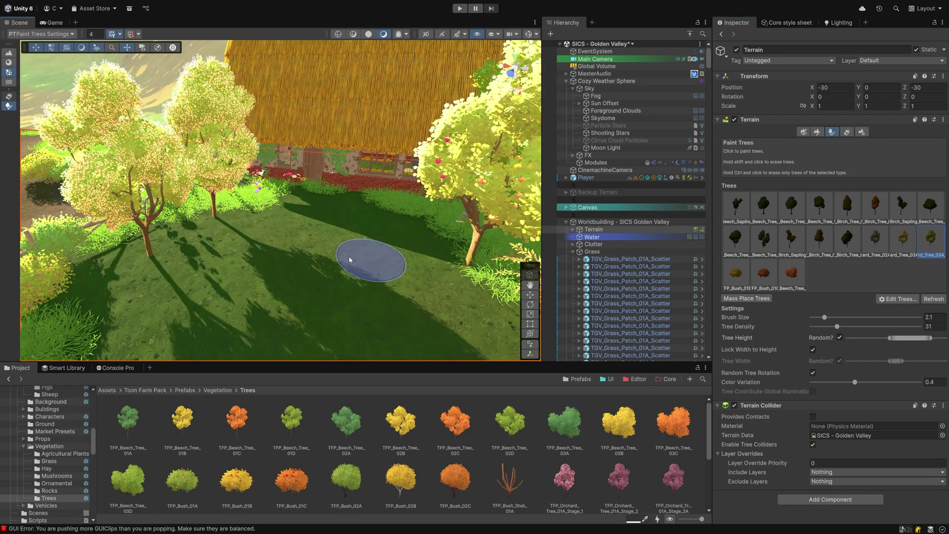
pyautogui.keyDown('alt'); pyautogui.moveTo(349, 260); pyautogui.dragTo(408, 269); pyautogui.keyUp('alt')
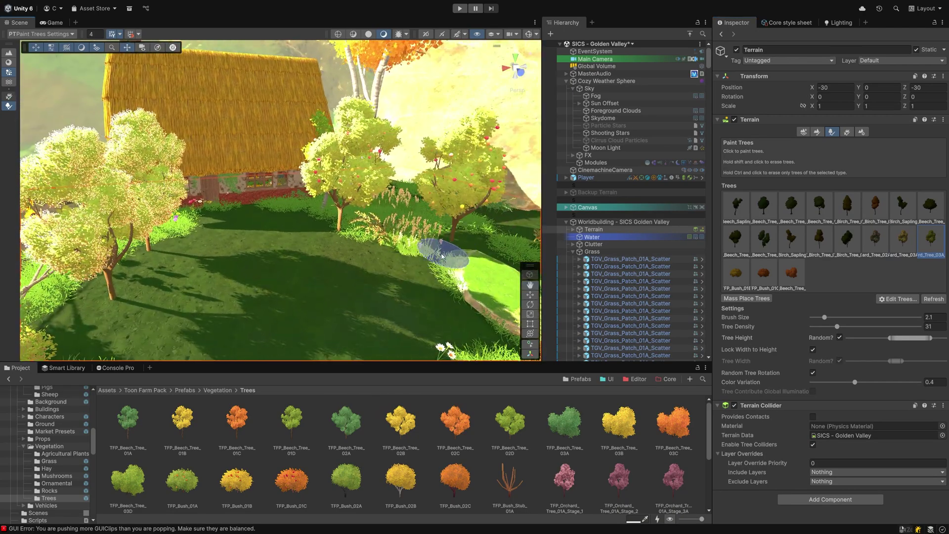
# - Raise the random tree height range and paint an orange bush in the clearing
pyautogui.moveTo(916, 338); pyautogui.dragTo(920, 340)
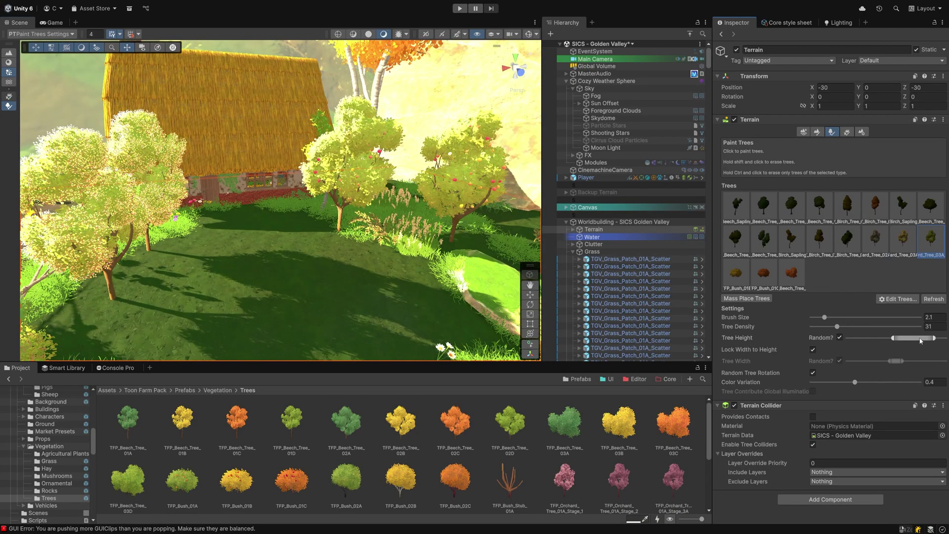
pyautogui.click(764, 275)
pyautogui.click(393, 240)
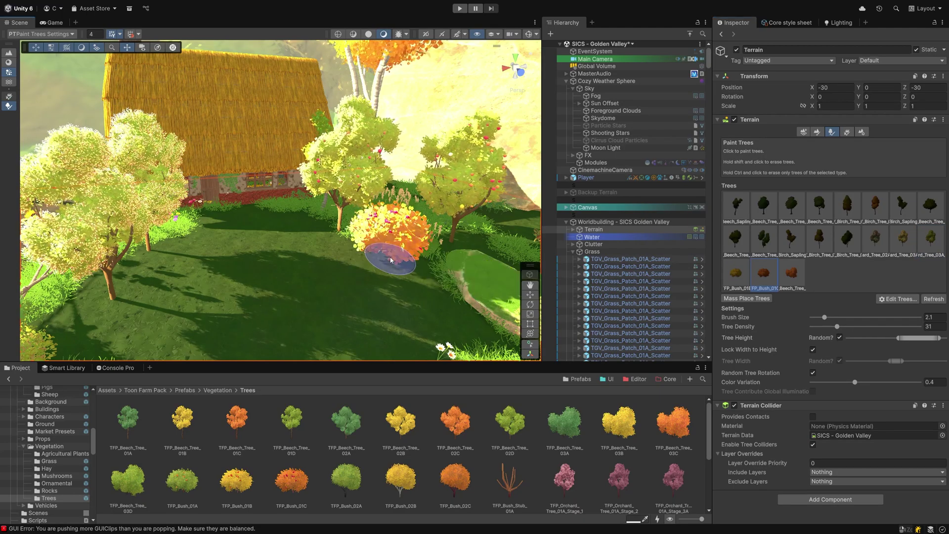
pyautogui.keyDown('alt'); pyautogui.moveTo(393, 242); pyautogui.dragTo(361, 290); pyautogui.keyUp('alt')
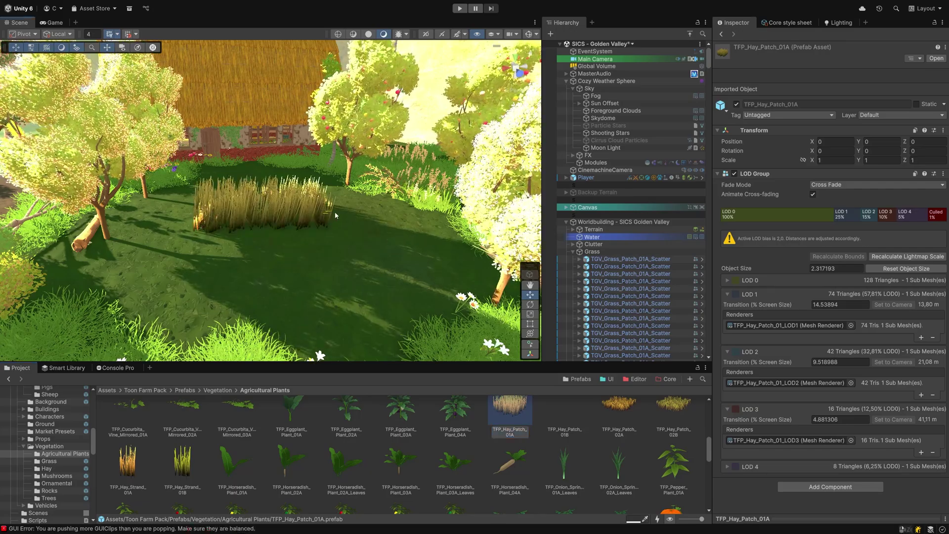
# - Place a second hay patch below the first and select the TFP_Pepper_Plant_03B prefab
pyautogui.click(280, 271)
pyautogui.keyDown('alt'); pyautogui.moveTo(279, 271); pyautogui.dragTo(311, 434); pyautogui.keyUp('alt')
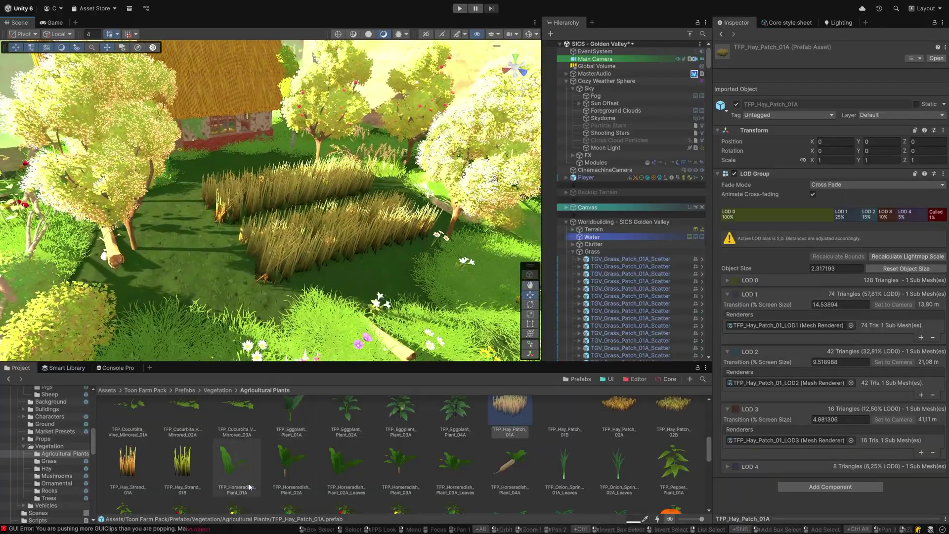
pyautogui.scroll(-2, 346, 459)
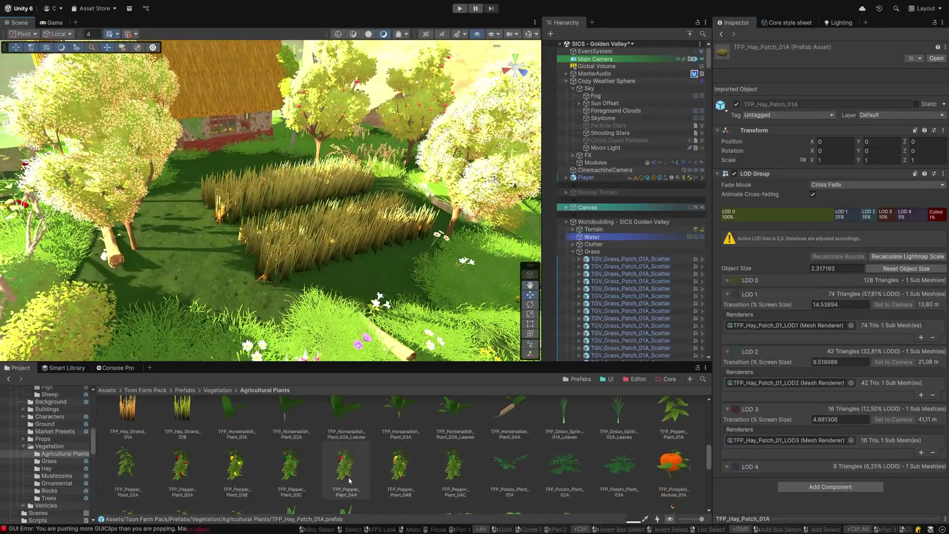
pyautogui.click(235, 467)
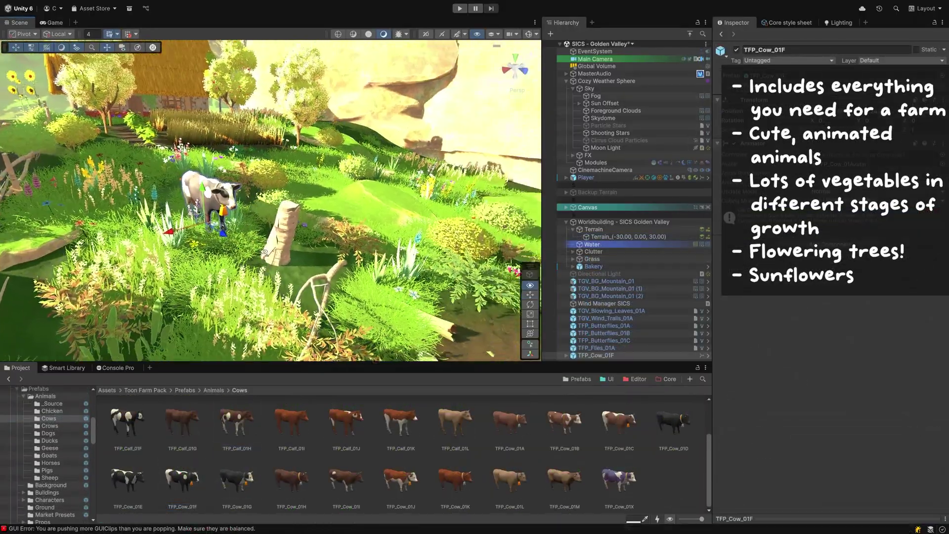
# - Add the TFP_Cow_01F cow and assign it the TFP_Cow_Eating_01_Regular animator controller
pyautogui.press('f')
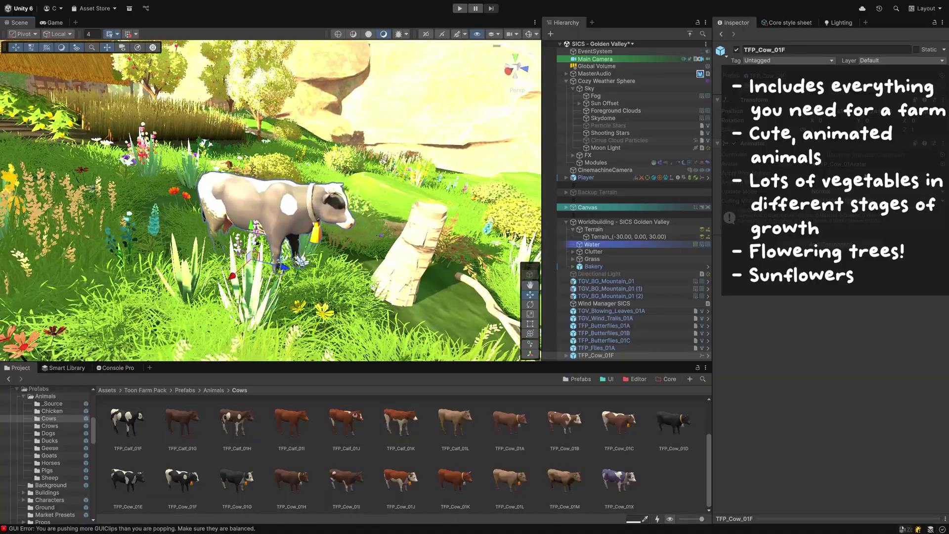
pyautogui.click(941, 154)
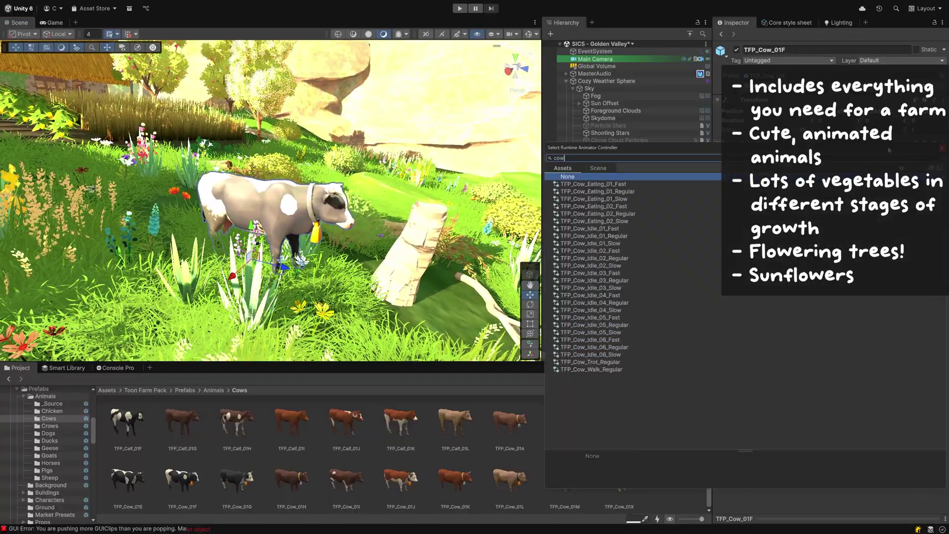
pyautogui.doubleClick(603, 193)
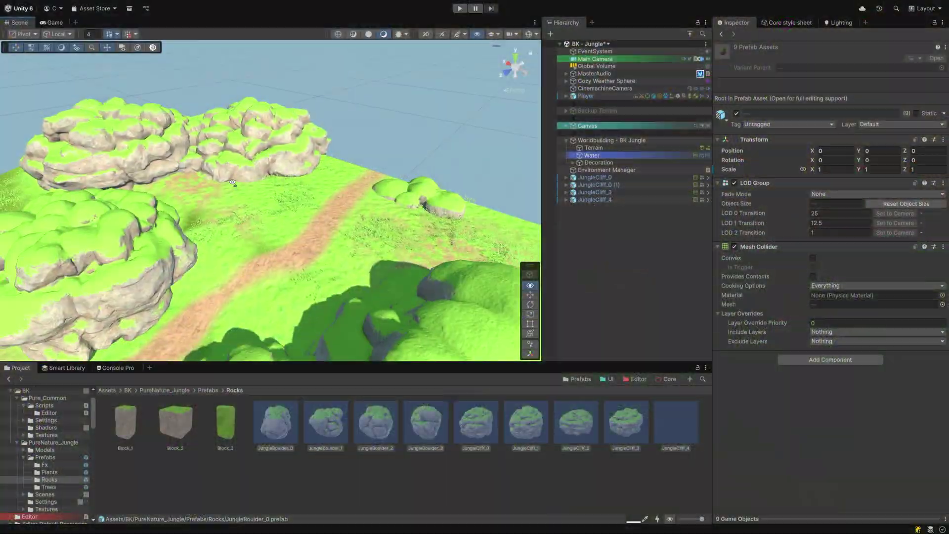
# - Fly the Scene view around the rocky jungle outcrop
pyautogui.moveTo(232, 183)
pyautogui.mouseDown(button='right')
pyautogui.moveTo(441, 185)
pyautogui.moveTo(260, 181)
pyautogui.mouseUp(button='right')
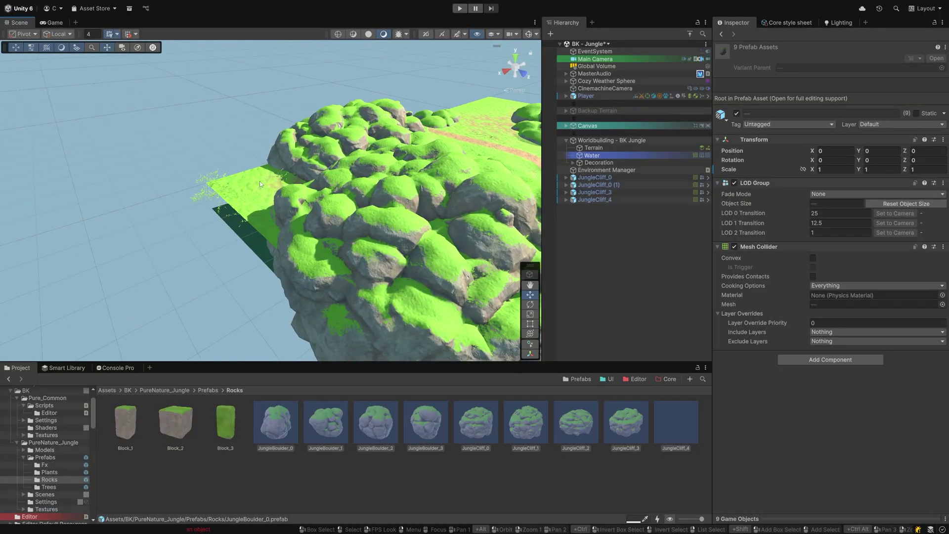
# - Frame the Player, then fly through the jungle undergrowth toward the path
pyautogui.scroll(3, 365, 137)
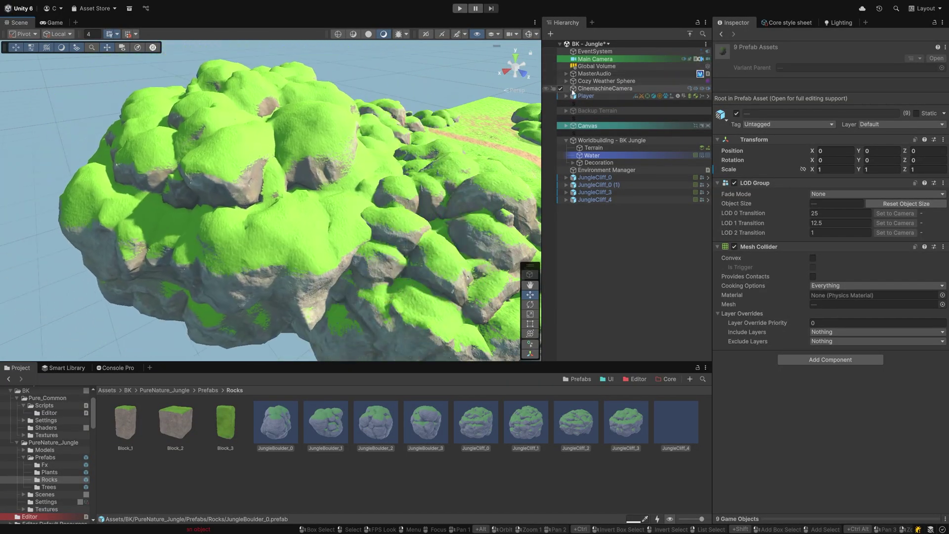
pyautogui.doubleClick(606, 97)
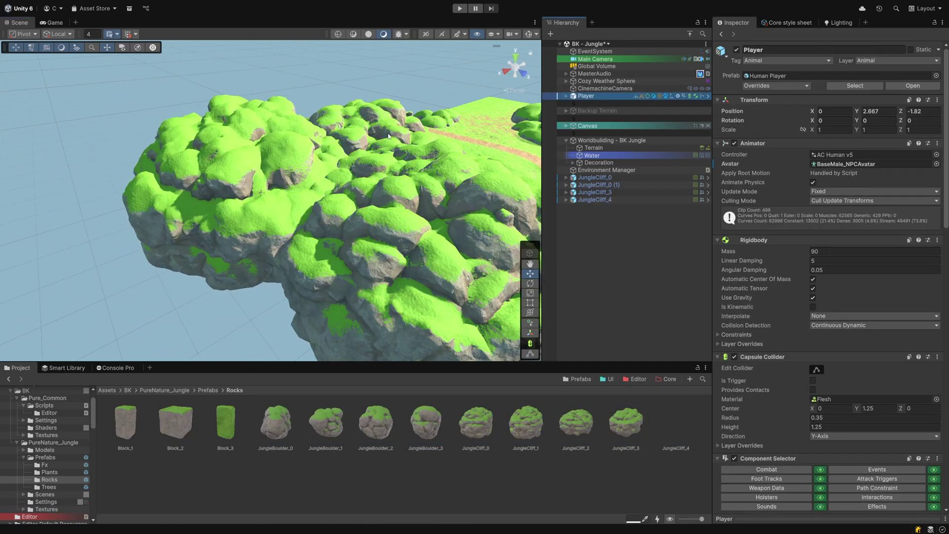
pyautogui.scroll(3, 485, 43)
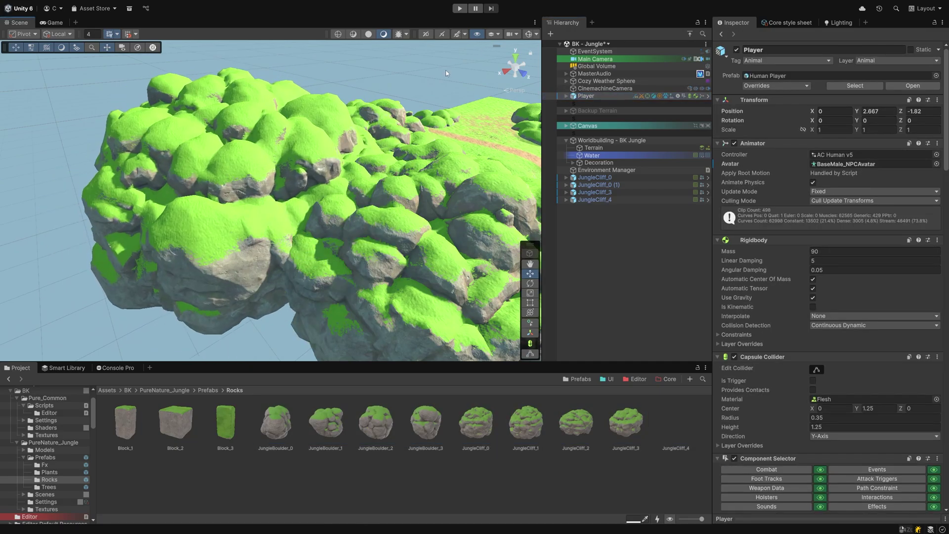
pyautogui.scroll(1, 441, 73)
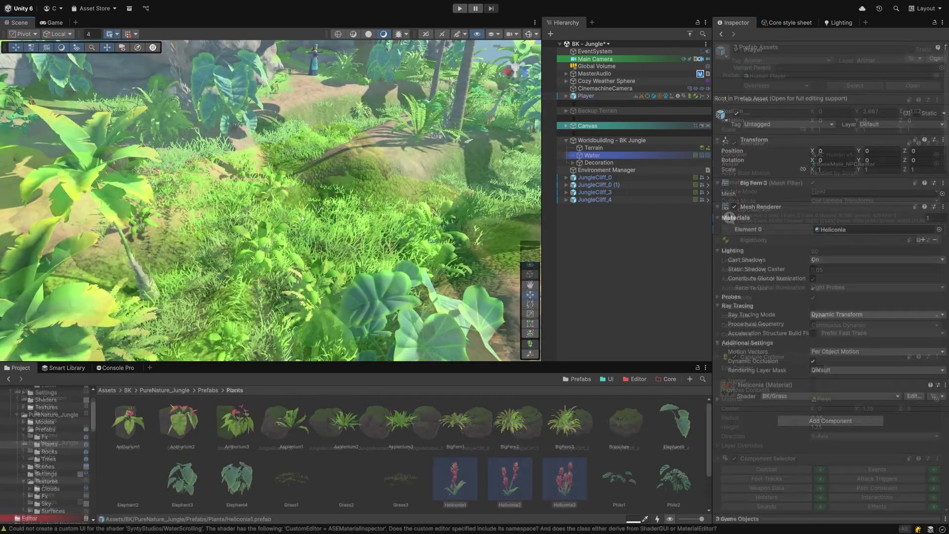
pyautogui.moveTo(229, 251); pyautogui.dragTo(276, 276, button='right')
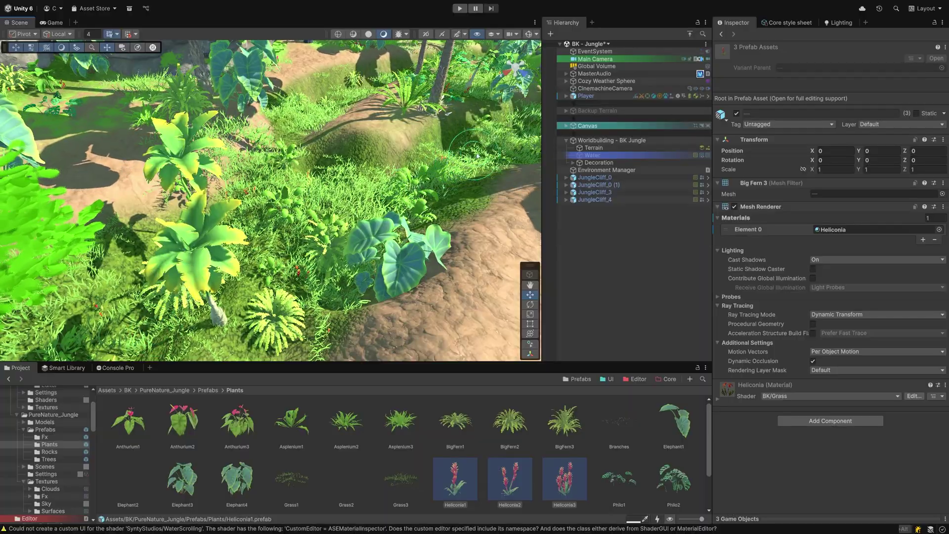
pyautogui.moveTo(342, 209); pyautogui.dragTo(409, 209, button='right')
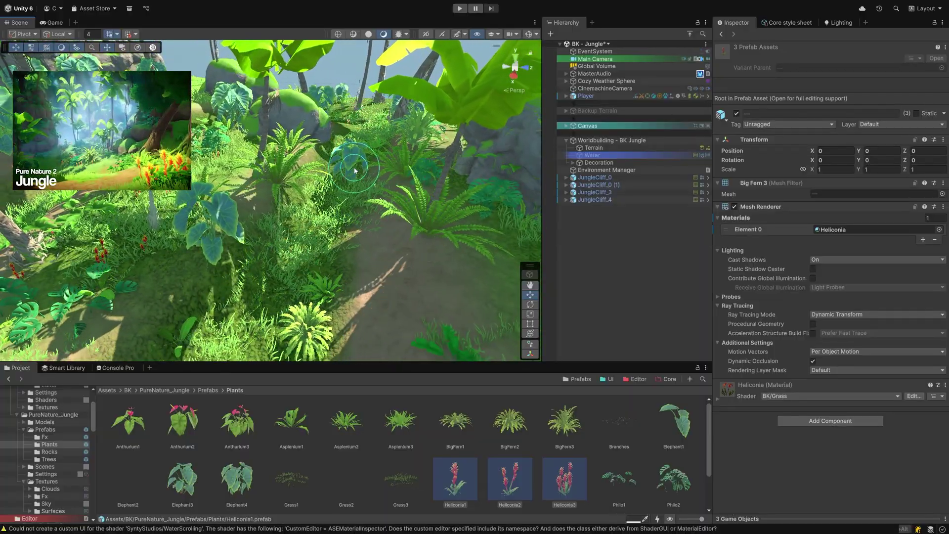
pyautogui.moveTo(233, 205); pyautogui.dragTo(258, 198, button='right')
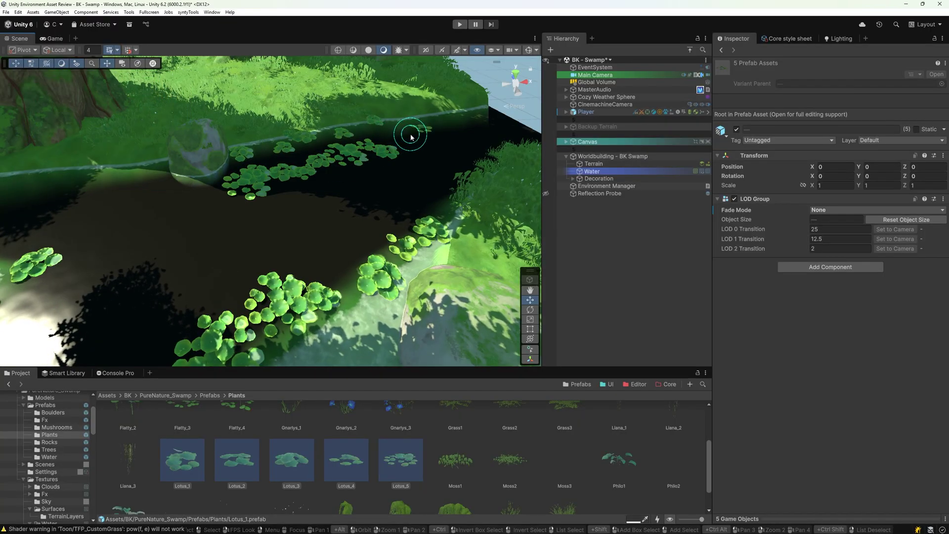
# - Fly the Scene camera over the pond edge, water channel, big trunk, lily pads and boulders
pyautogui.moveTo(367, 332); pyautogui.dragTo(293, 237, button='right')
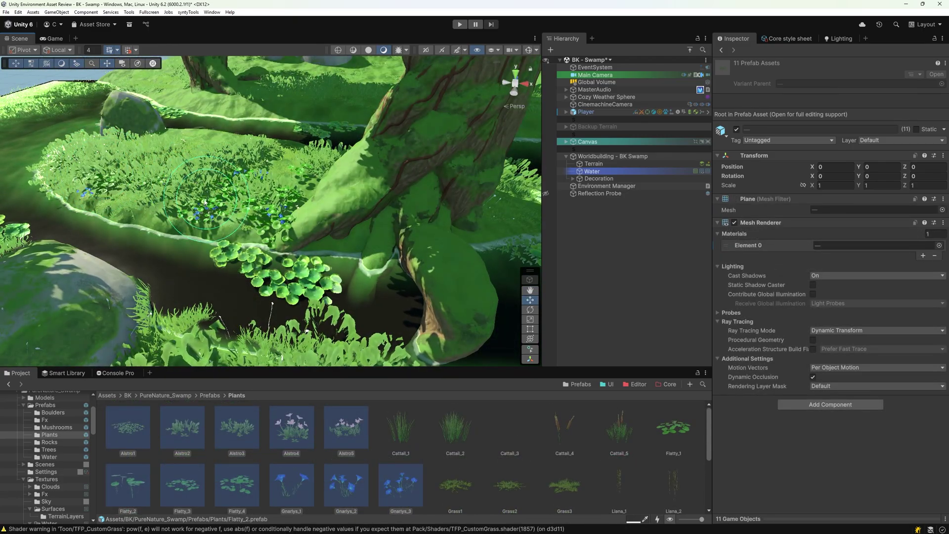
pyautogui.moveTo(205, 202)
pyautogui.mouseDown(button='right')
pyautogui.moveTo(280, 145)
pyautogui.moveTo(134, 259)
pyautogui.mouseUp(button='right')
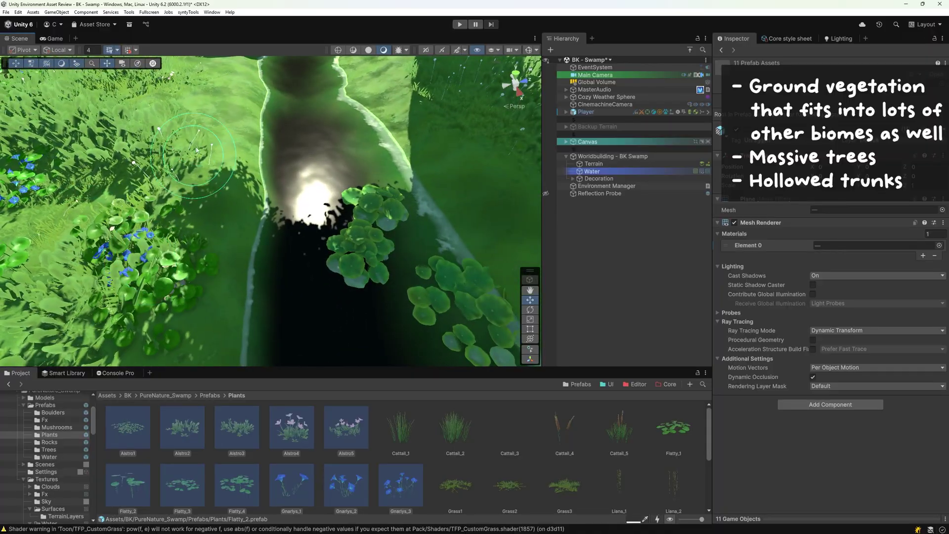
pyautogui.moveTo(192, 162); pyautogui.dragTo(280, 165, button='right')
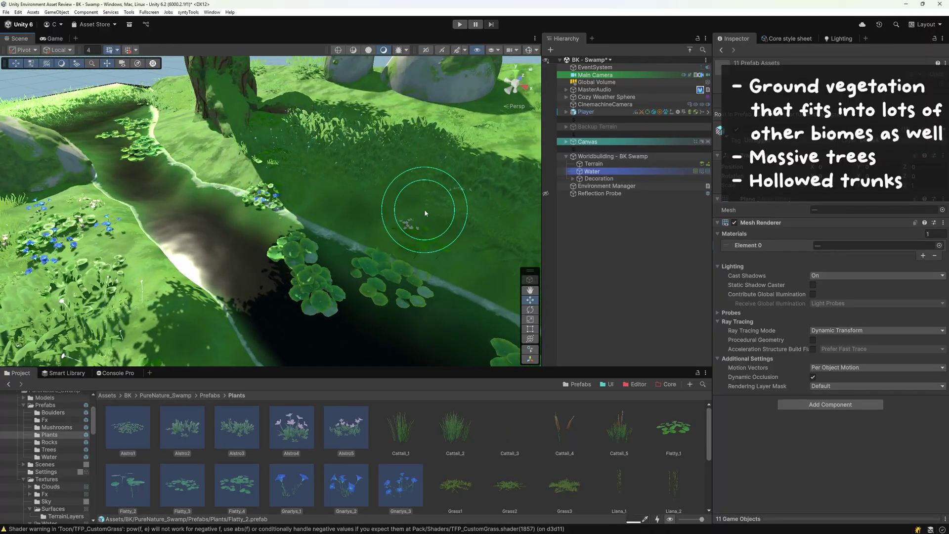
pyautogui.moveTo(424, 209); pyautogui.dragTo(291, 158, button='right')
pyautogui.moveTo(209, 173); pyautogui.dragTo(262, 140, button='right')
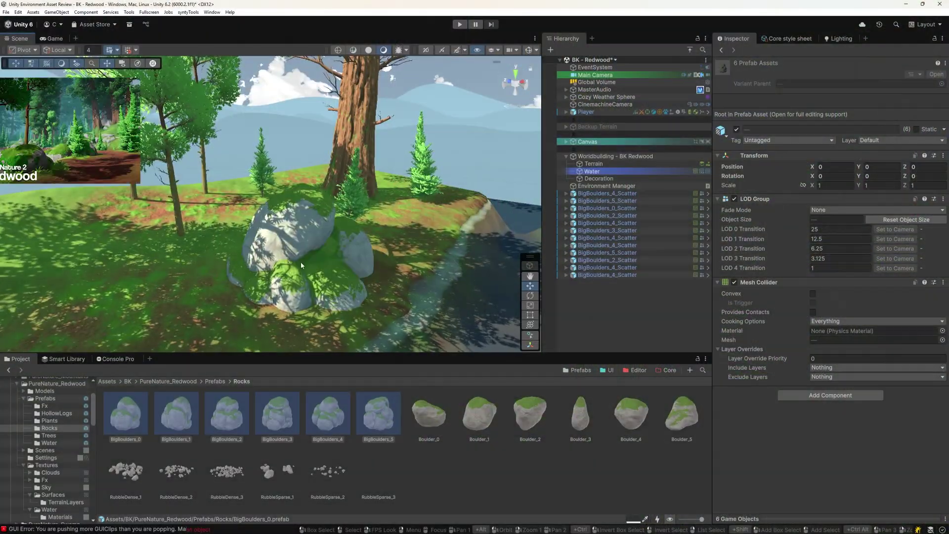
# - Select the Boulder_0 to Boulder_5 prefabs and fly toward the mossy boulders and pines
pyautogui.moveTo(356, 220); pyautogui.dragTo(275, 214, button='right')
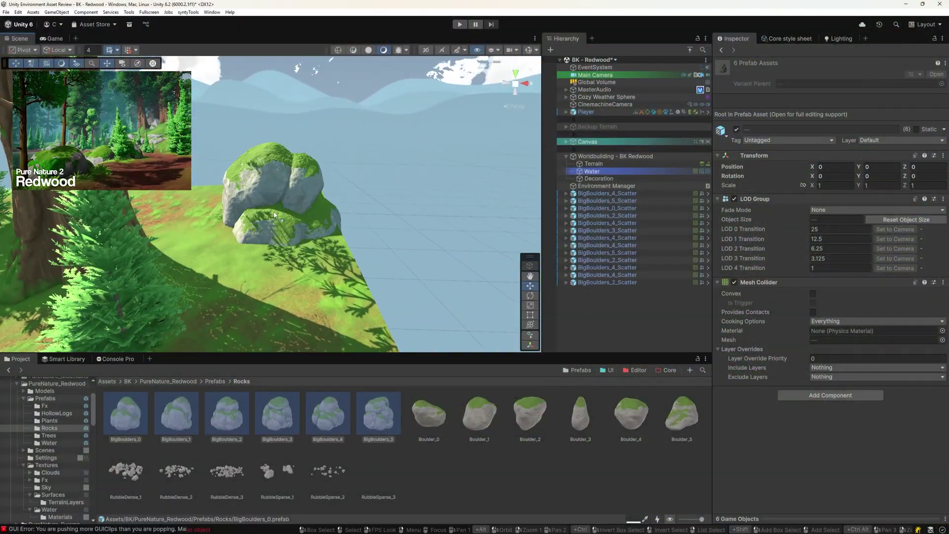
pyautogui.click(430, 437)
pyautogui.keyDown('shift'); pyautogui.click(682, 415); pyautogui.keyUp('shift')
pyautogui.moveTo(208, 217)
pyautogui.mouseDown(button='right')
pyautogui.moveTo(192, 228)
pyautogui.moveTo(263, 200)
pyautogui.moveTo(224, 219)
pyautogui.moveTo(257, 238)
pyautogui.mouseUp(button='right')
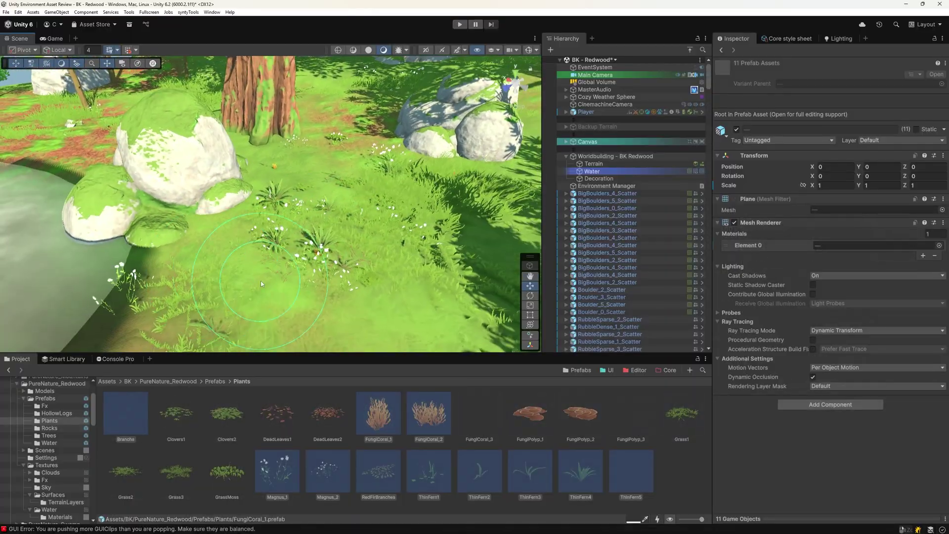
pyautogui.moveTo(261, 284)
pyautogui.mouseDown(button='right')
pyautogui.moveTo(265, 237)
pyautogui.moveTo(212, 247)
pyautogui.mouseUp(button='right')
pyautogui.moveTo(305, 243); pyautogui.dragTo(298, 231, button='right')
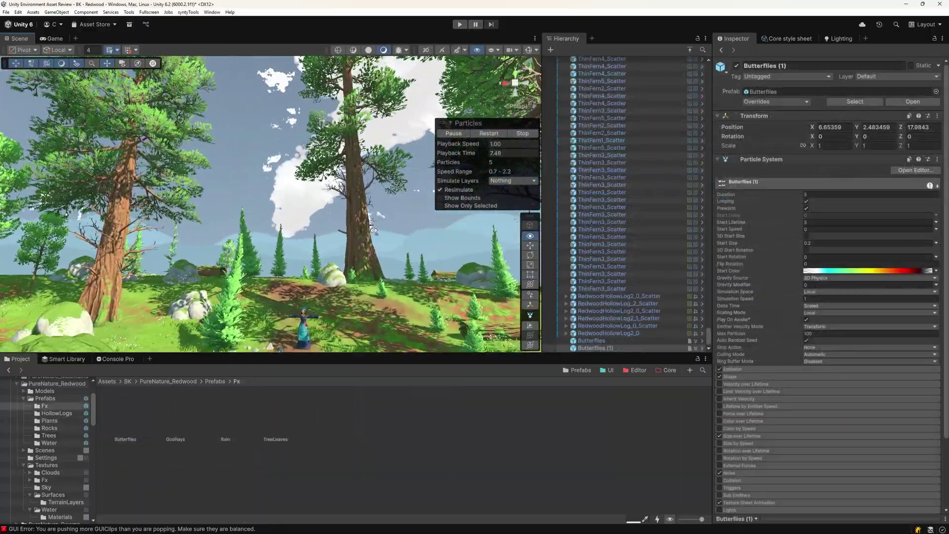
pyautogui.moveTo(374, 231); pyautogui.dragTo(346, 237, button='right')
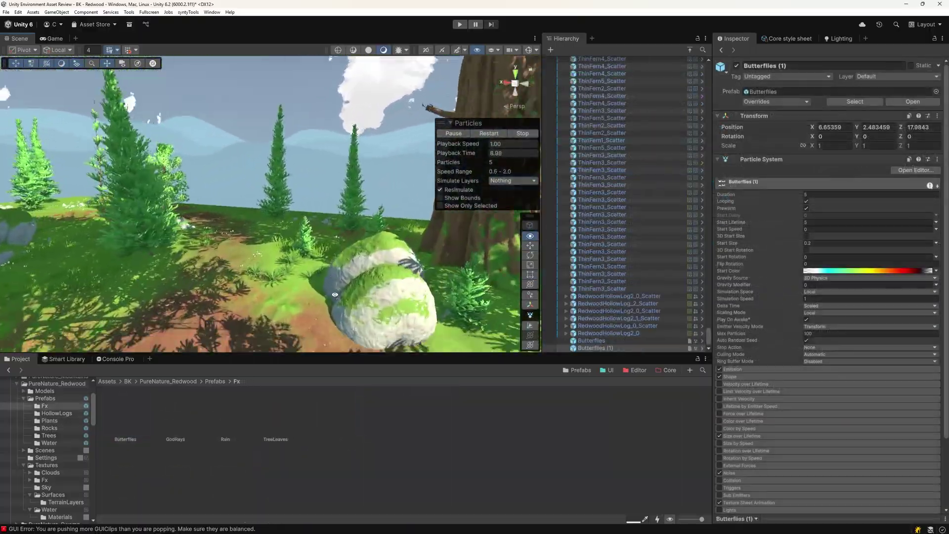
# - Place a butterfly swarm and a falling tree-leaves effect in the forest
pyautogui.moveTo(305, 277); pyautogui.dragTo(259, 230, button='right')
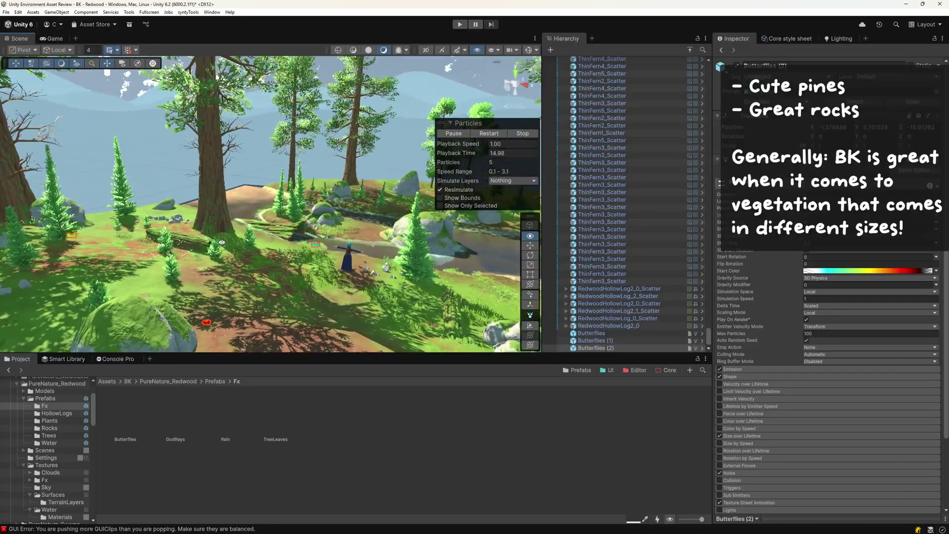
pyautogui.moveTo(259, 230); pyautogui.dragTo(285, 390, button='right')
pyautogui.moveTo(262, 280); pyautogui.dragTo(272, 285)
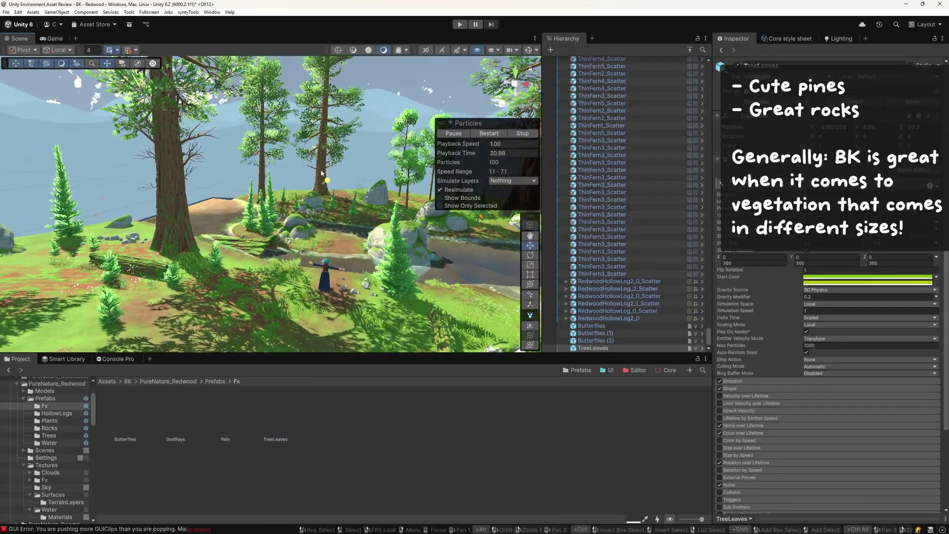
pyautogui.moveTo(325, 184); pyautogui.dragTo(320, 200, button='right')
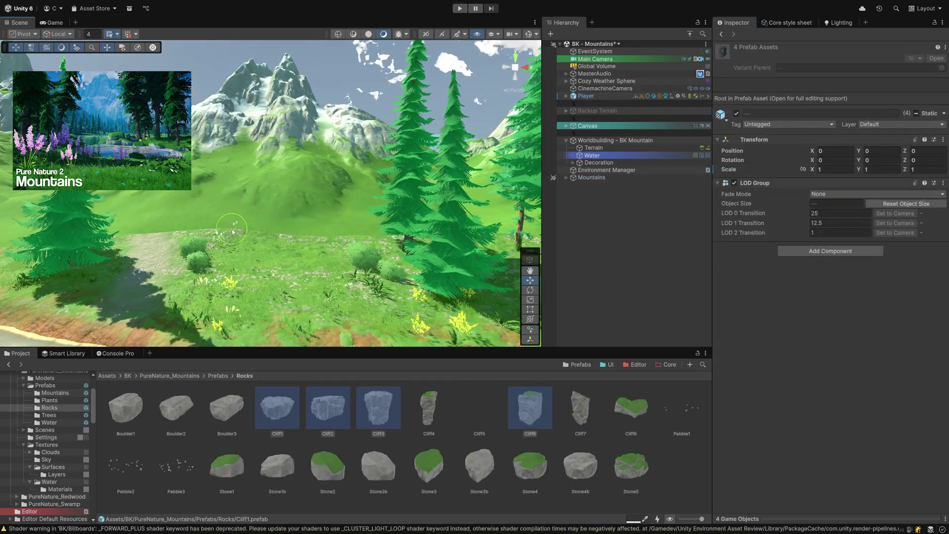
# - Place four large grey cliff rocks among the pines to form a tall rock wall
pyautogui.click(233, 229)
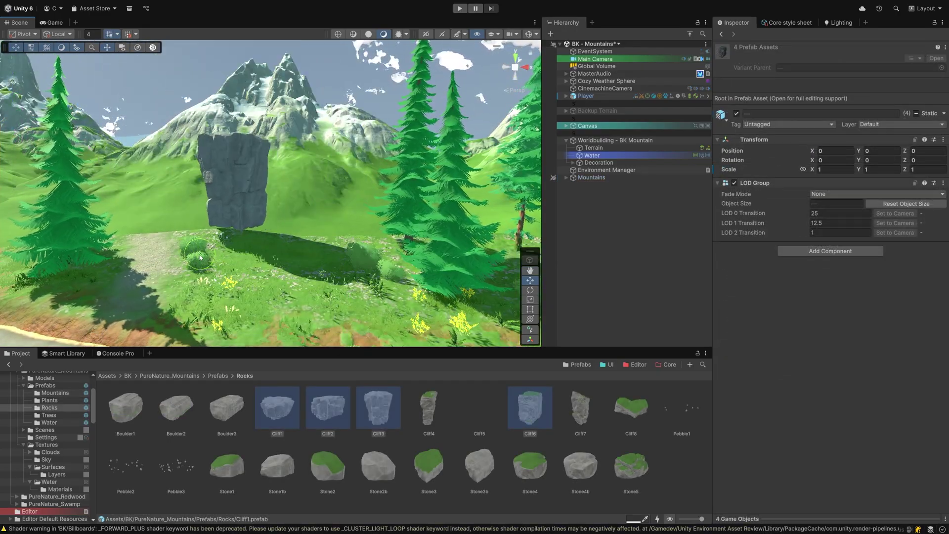
pyautogui.click(270, 244)
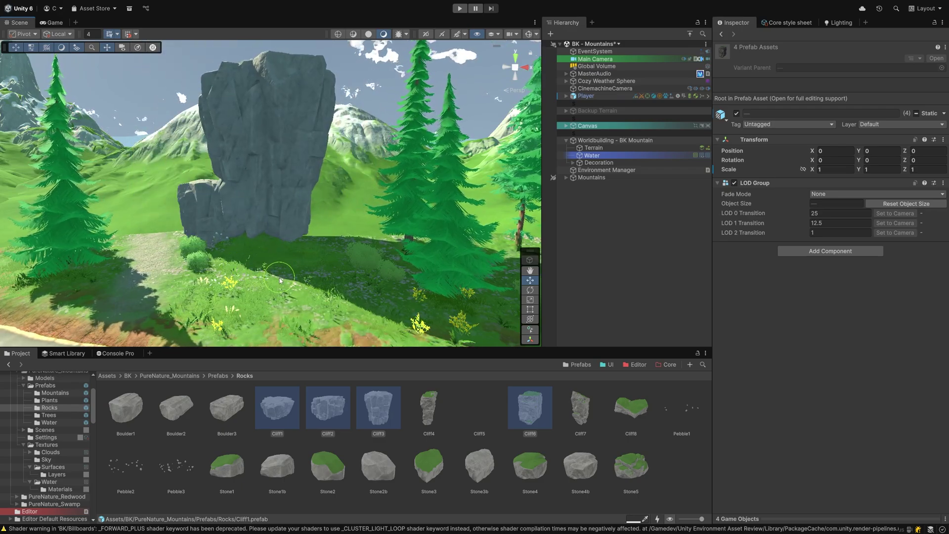
pyautogui.click(344, 247)
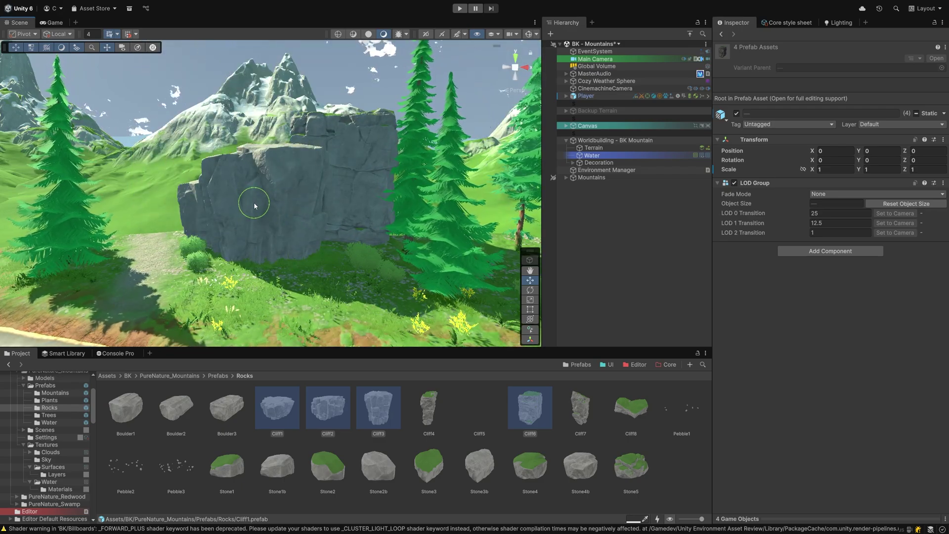
pyautogui.click(215, 212)
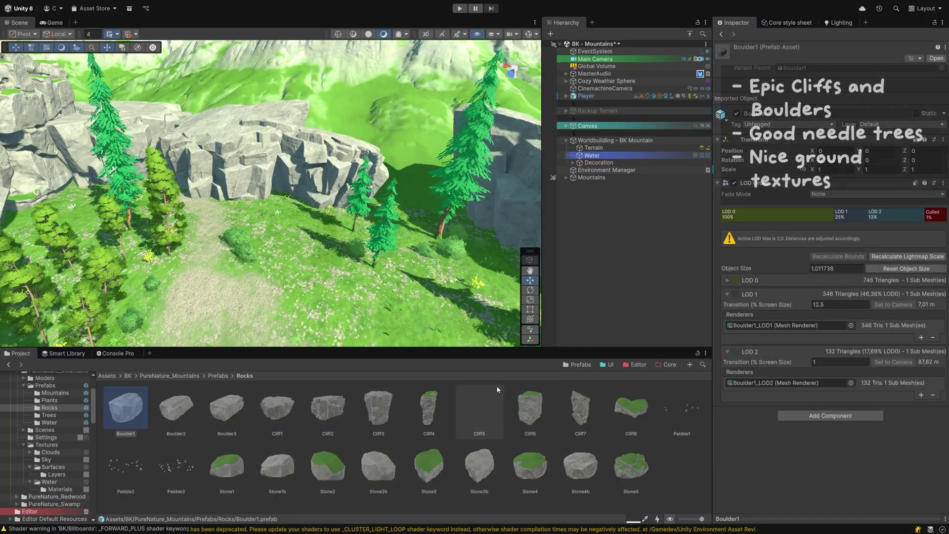
pyautogui.moveTo(303, 240); pyautogui.dragTo(370, 289, button='right')
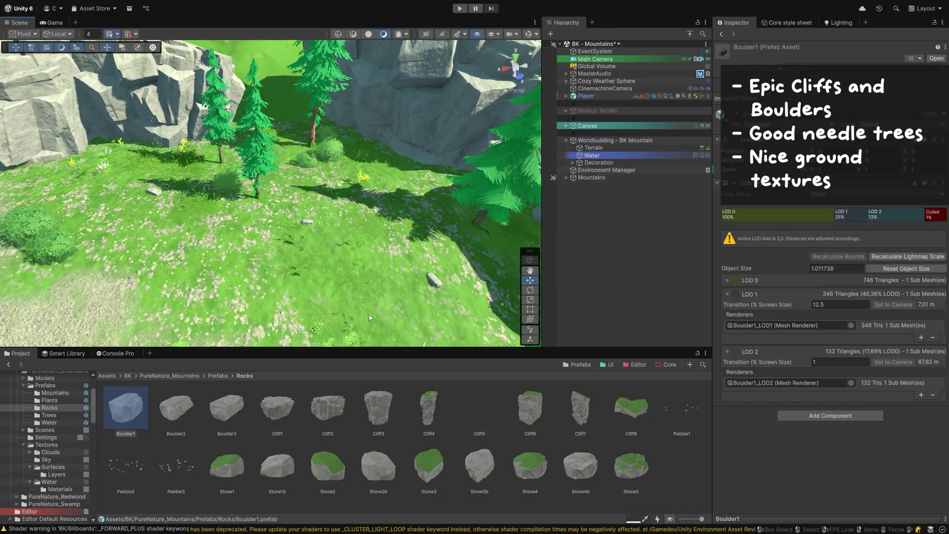
pyautogui.moveTo(382, 191); pyautogui.dragTo(257, 205, button='right')
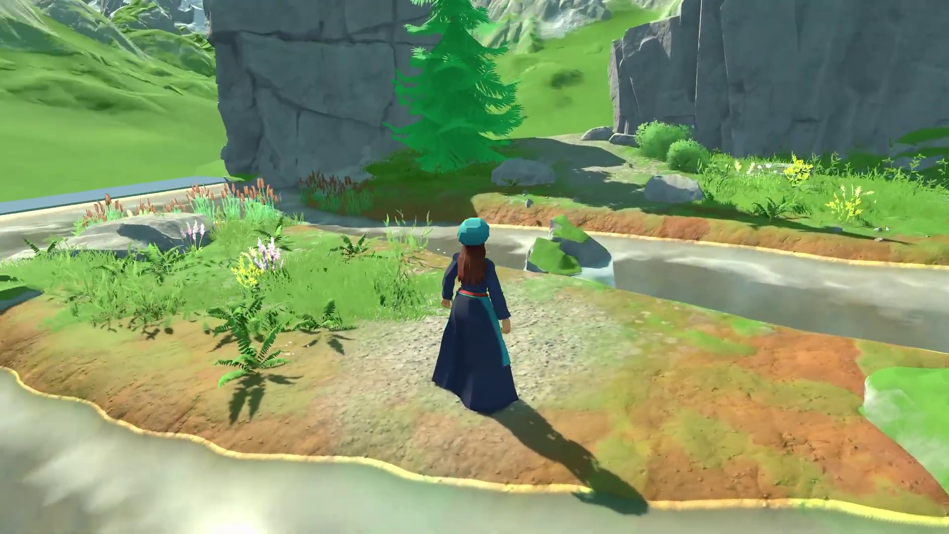
# - Walk the character forward along the river path in Play mode
pyautogui.press('w')
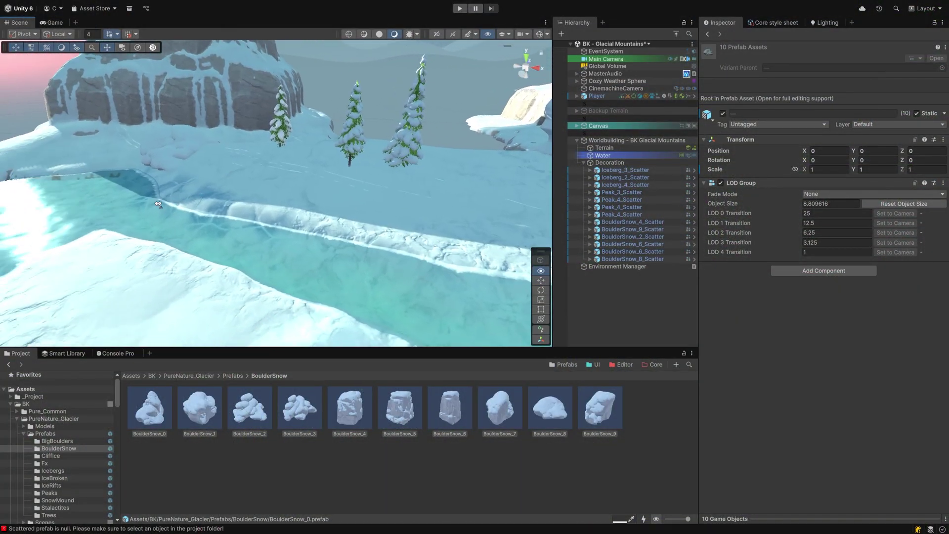
# - Place Cliffice2_0 ice-cliff rocks near the snowy cliffs
pyautogui.moveTo(165, 194); pyautogui.dragTo(318, 195, button='right')
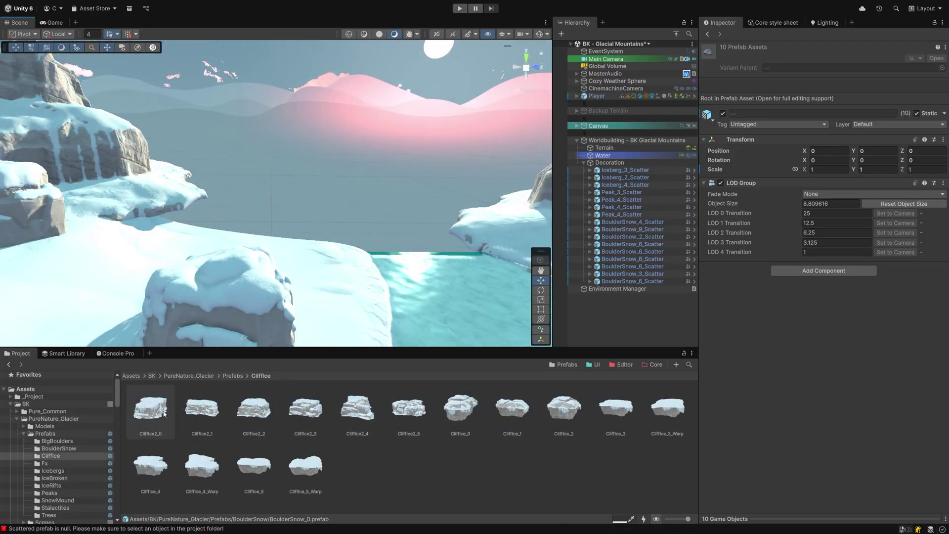
pyautogui.click(153, 410)
pyautogui.moveTo(204, 236)
pyautogui.mouseDown(button='right')
pyautogui.moveTo(219, 254)
pyautogui.moveTo(250, 249)
pyautogui.moveTo(243, 237)
pyautogui.moveTo(334, 260)
pyautogui.mouseUp(button='right')
pyautogui.click(250, 249)
pyautogui.click(312, 257)
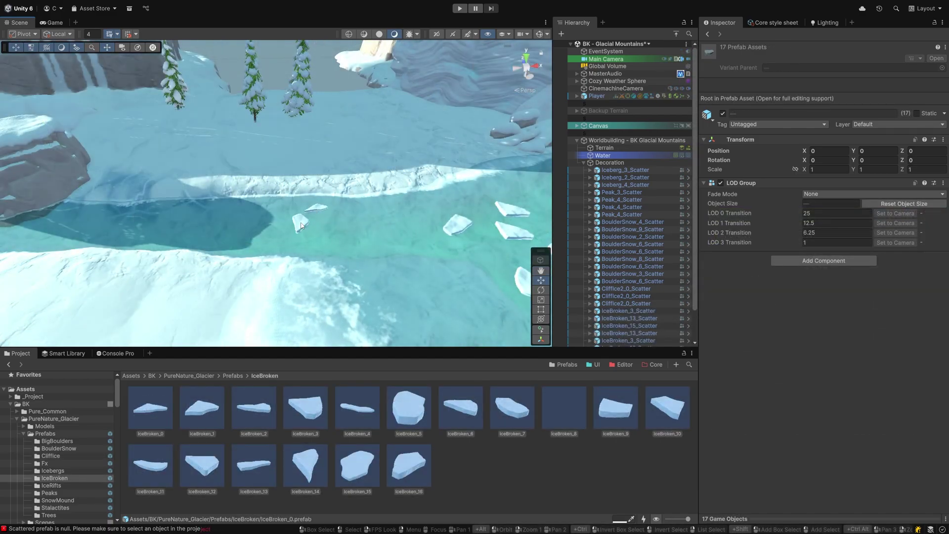
# - Scatter ice floes across the dark lake and hang a Stalactite_2 on the snowy rock
pyautogui.click(283, 212)
pyautogui.click(271, 232)
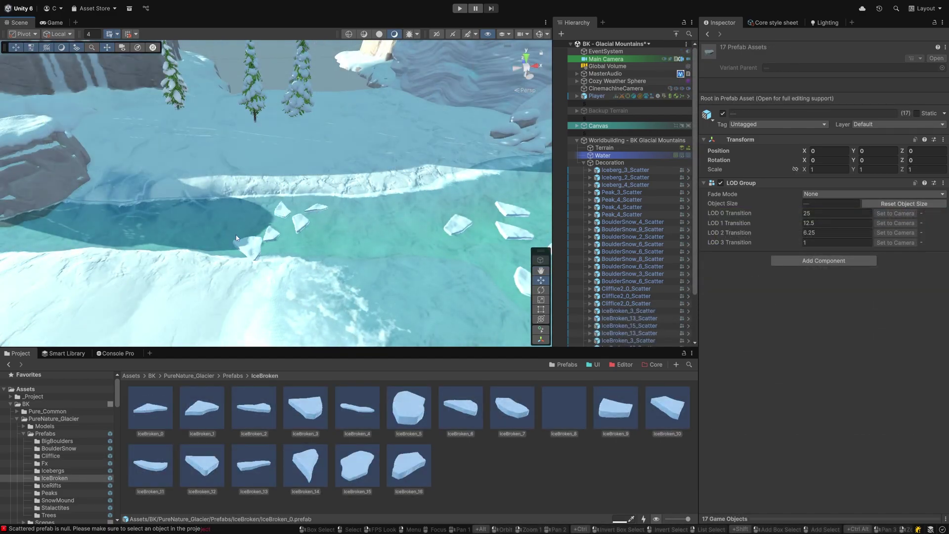
pyautogui.click(236, 217)
pyautogui.click(210, 223)
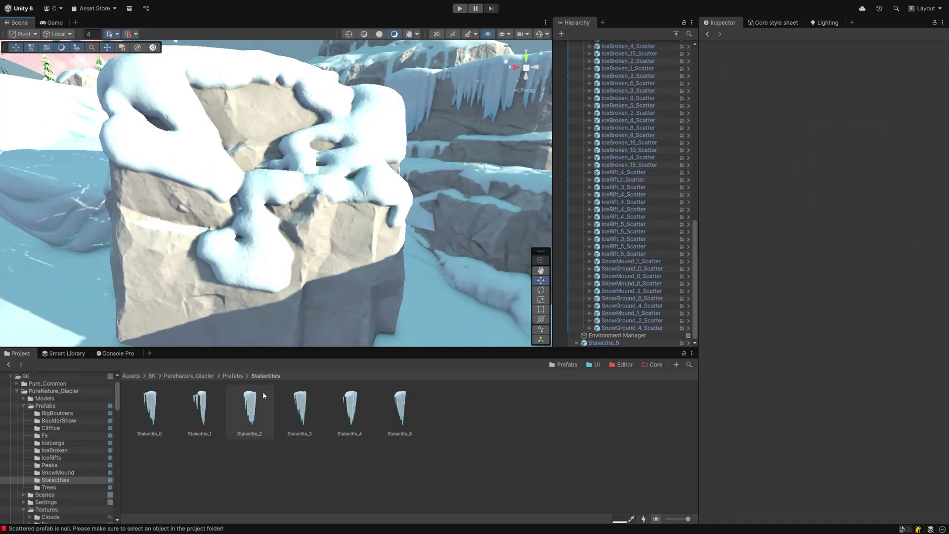
pyautogui.click(319, 247)
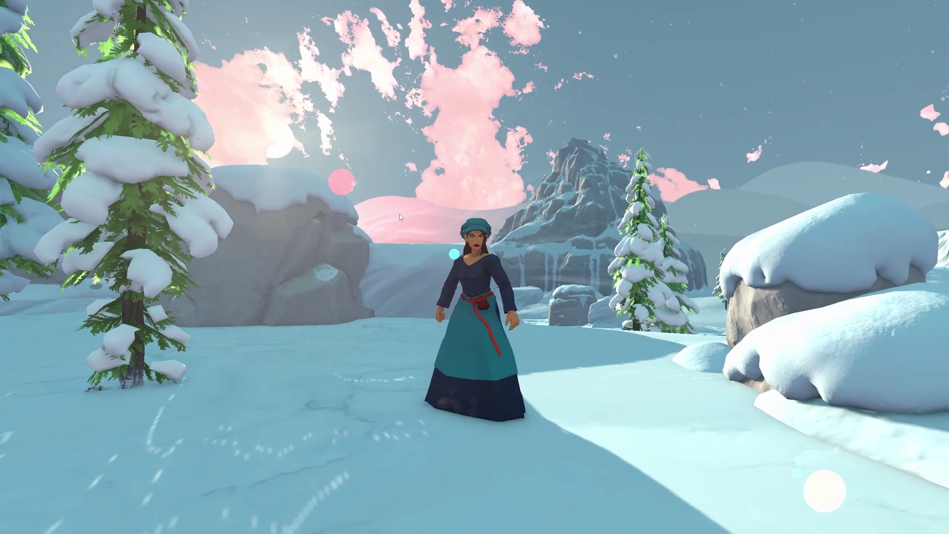
# - Walk the character through the snow past the tree to the icy pond's edge
pyautogui.press('w')
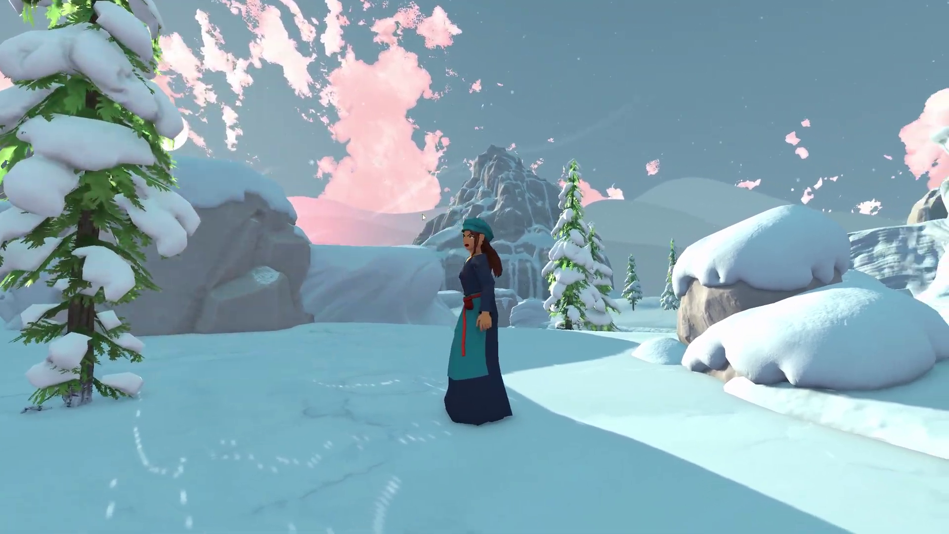
pyautogui.press('w')
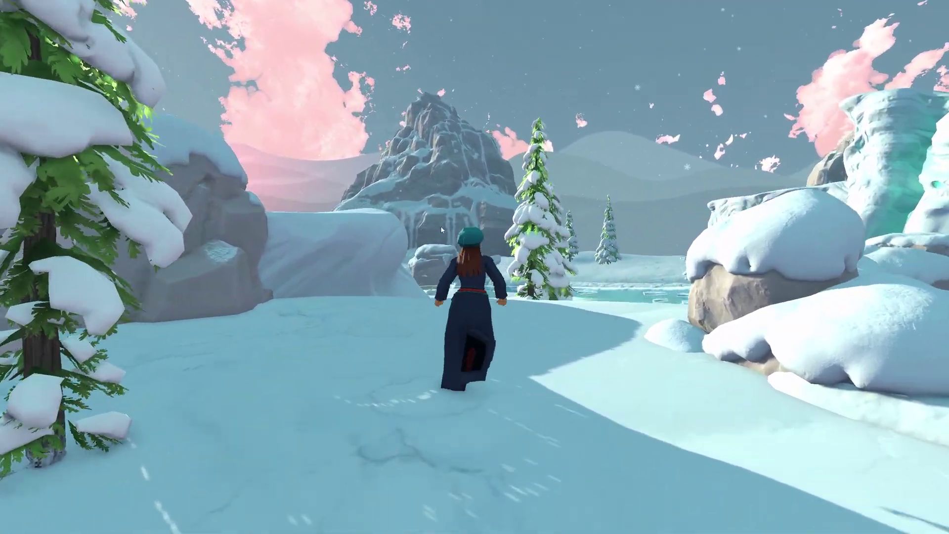
pyautogui.press('w')
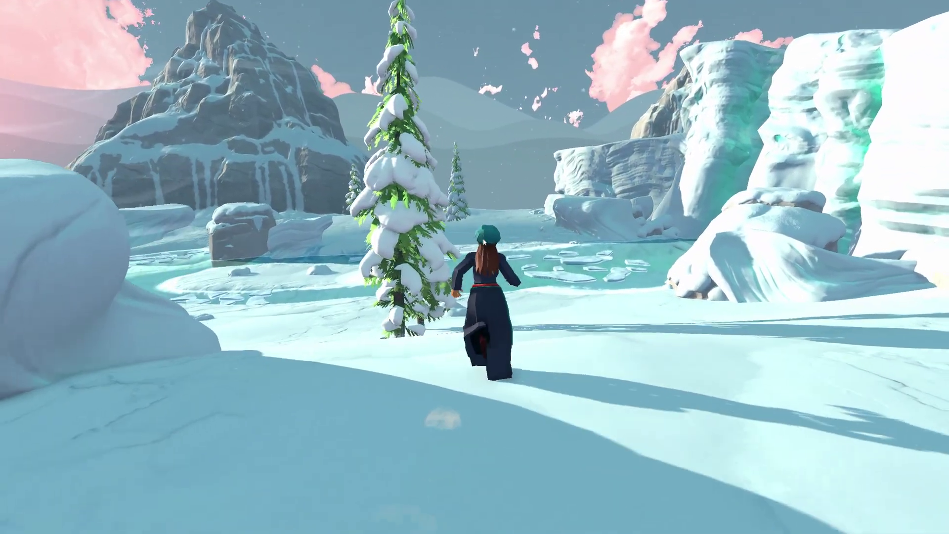
pyautogui.press('a')
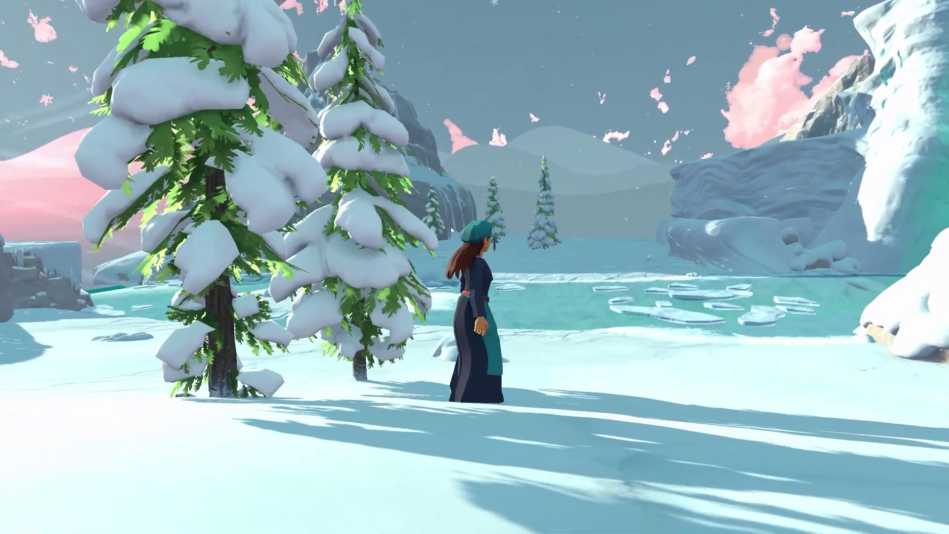
pyautogui.press('w')
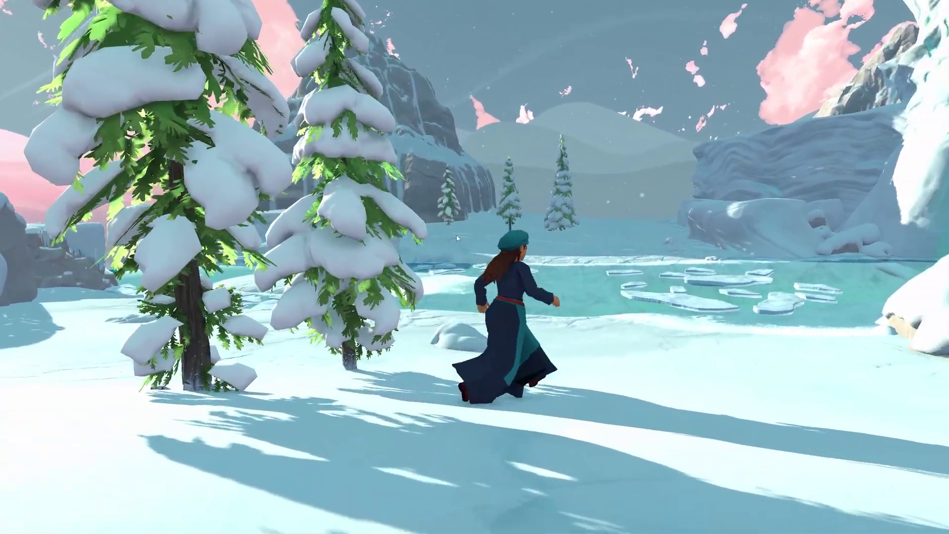
pyautogui.press('w')
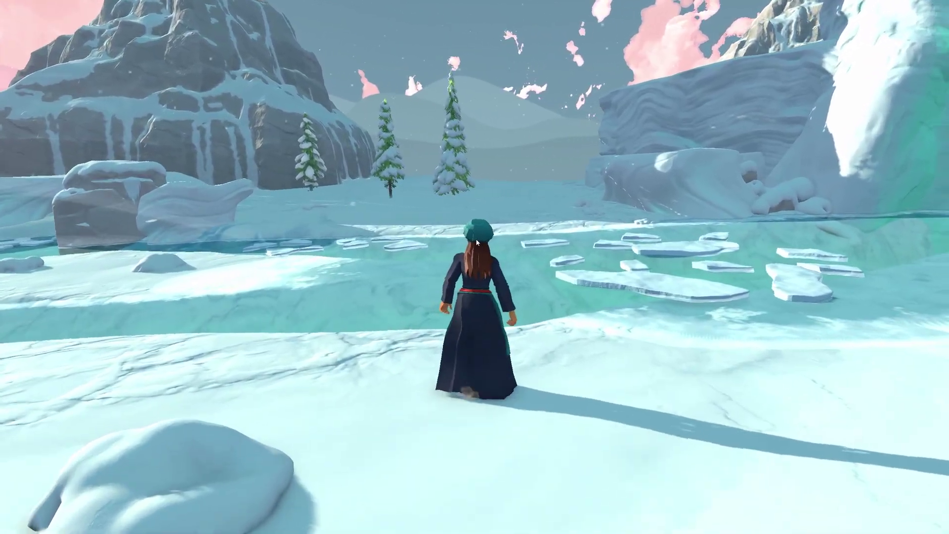
# - Run the character along the pond's shore and out across the frozen ice
pyautogui.press('d')
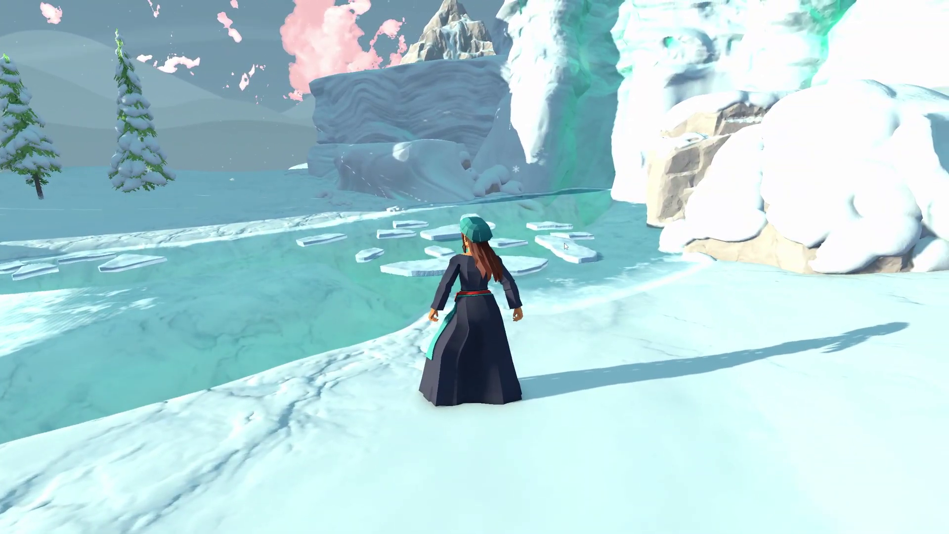
pyautogui.press('a')
pyautogui.press('w')
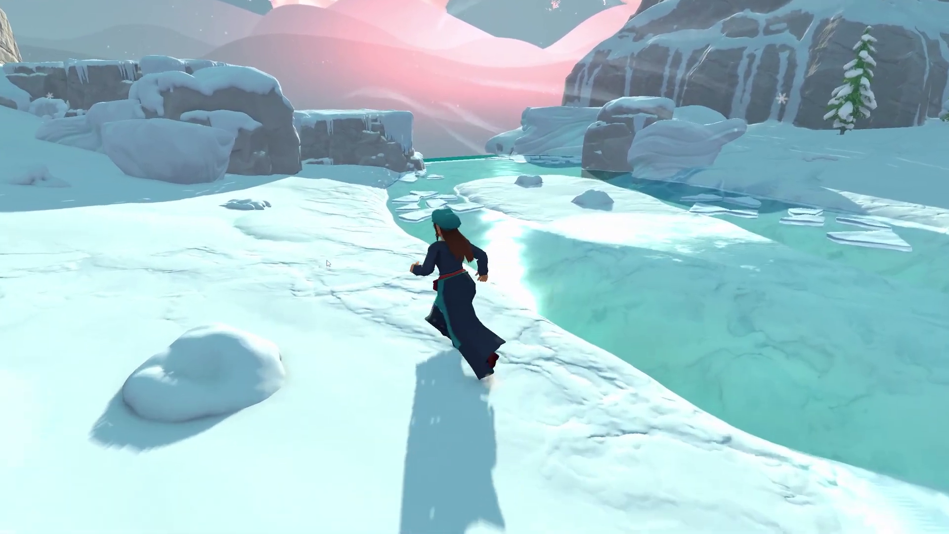
pyautogui.press('d')
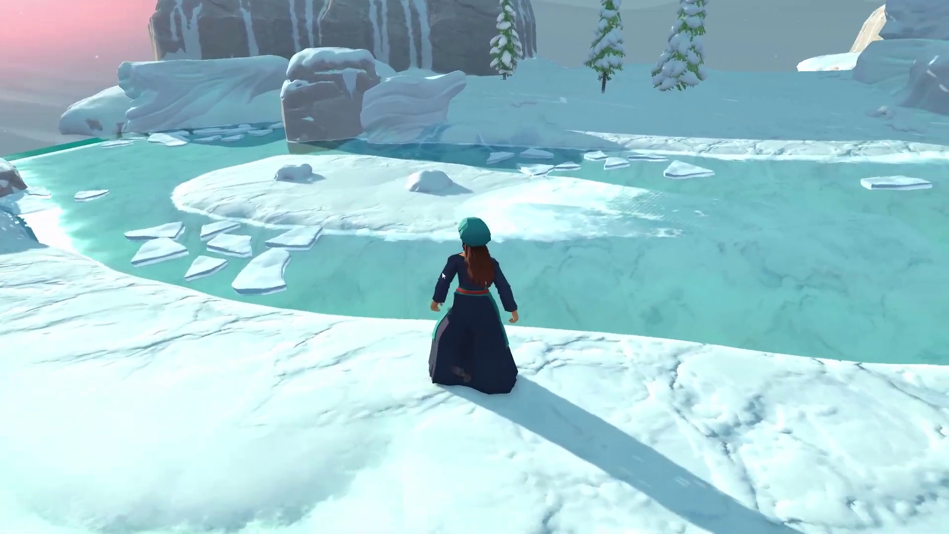
pyautogui.press('d')
pyautogui.press('w')
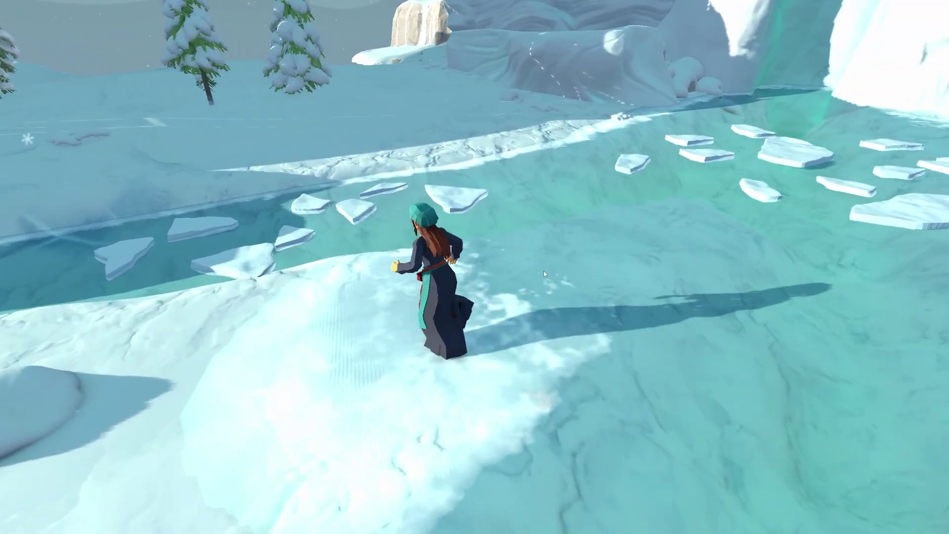
pyautogui.press('a')
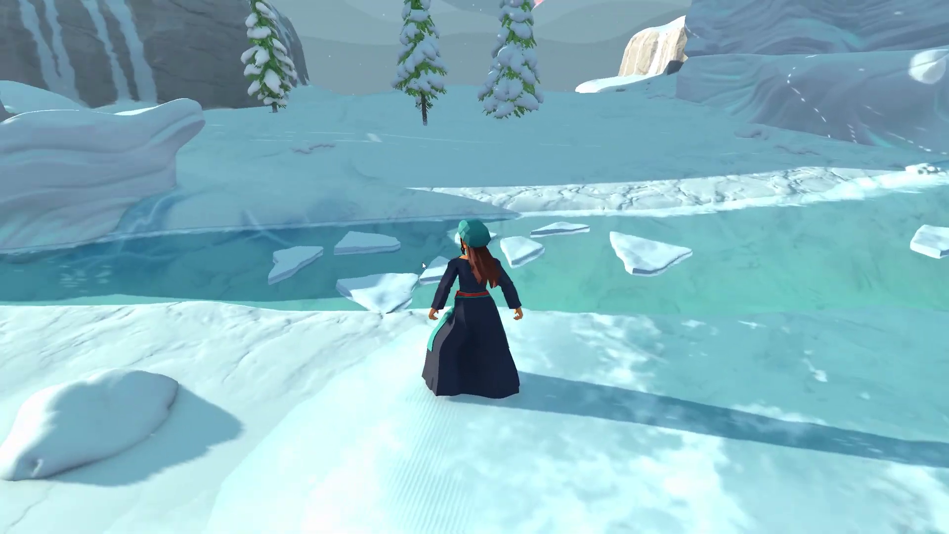
pyautogui.press('a')
pyautogui.press('d')
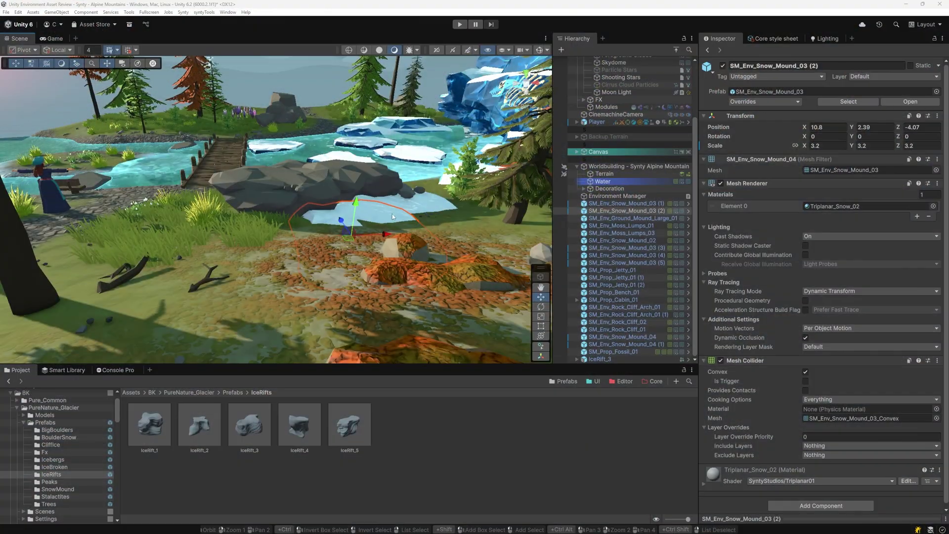
# - Delete the Snow_Mound_03 copies from the alpine scene
pyautogui.press('Delete')
pyautogui.click(381, 212)
pyautogui.press('Delete')
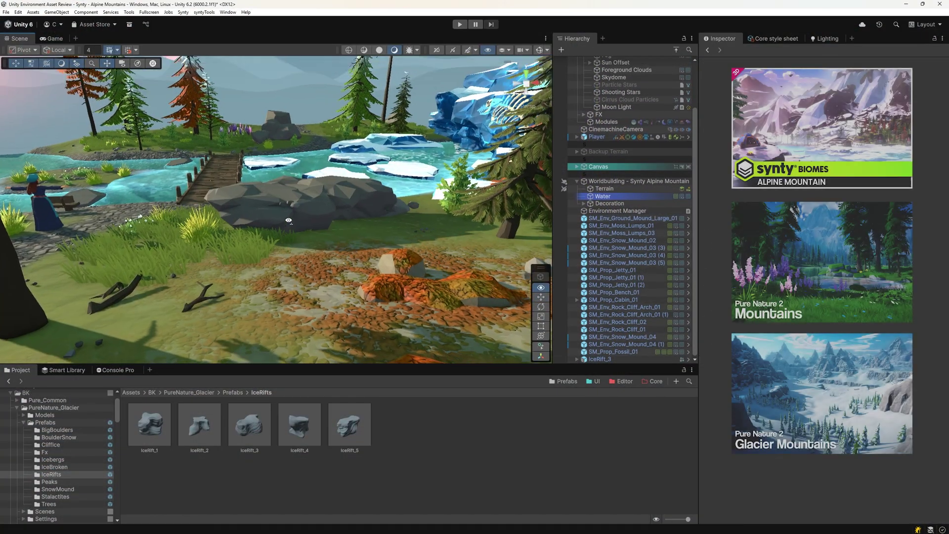
# - Place an IceRift_3 ice rift by the river and select a stalactite near the icy cliffs
pyautogui.moveTo(381, 213)
pyautogui.mouseDown(button='right')
pyautogui.moveTo(291, 208)
pyautogui.moveTo(288, 299)
pyautogui.mouseUp(button='right')
pyautogui.press('w')
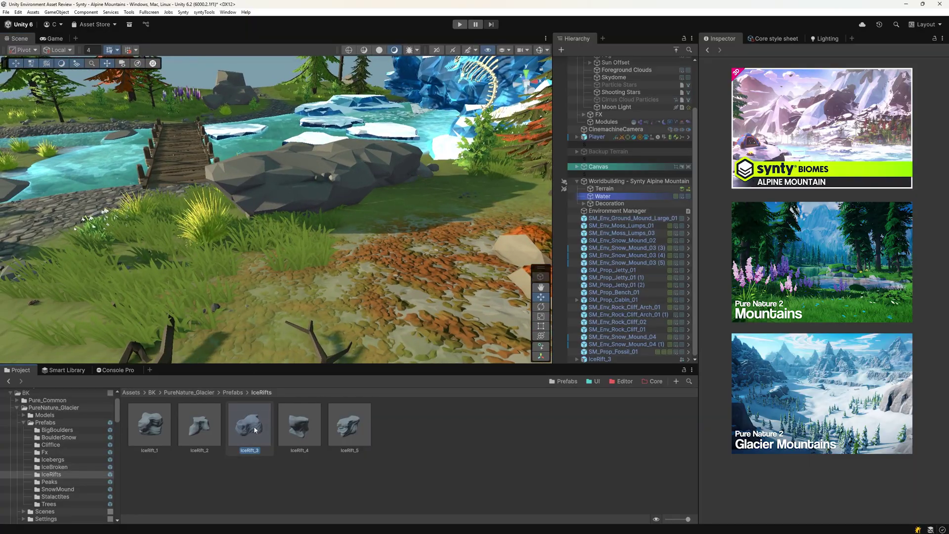
pyautogui.moveTo(255, 430)
pyautogui.mouseDown()
pyautogui.moveTo(317, 196)
pyautogui.moveTo(298, 242)
pyautogui.mouseUp()
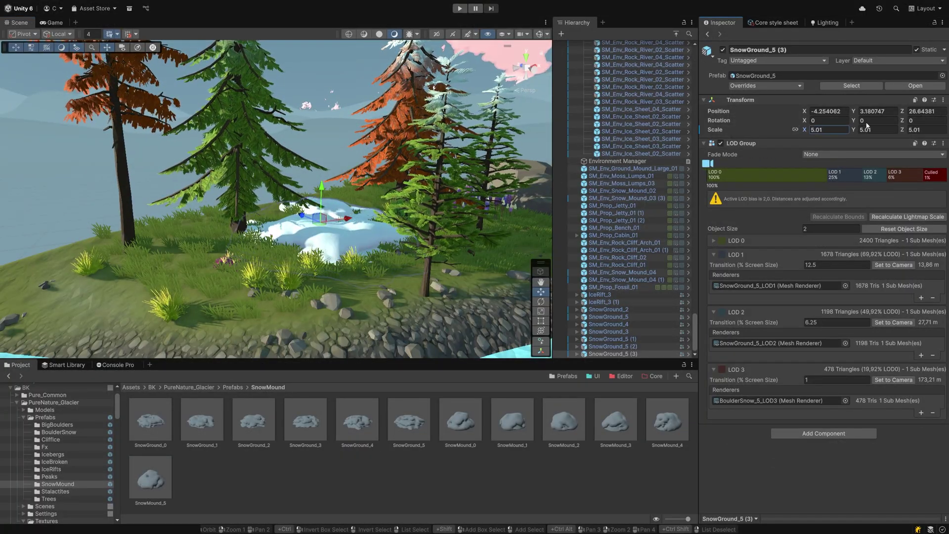
pyautogui.moveTo(308, 220)
pyautogui.mouseDown(button='right')
pyautogui.moveTo(417, 191)
pyautogui.moveTo(322, 225)
pyautogui.mouseUp(button='right')
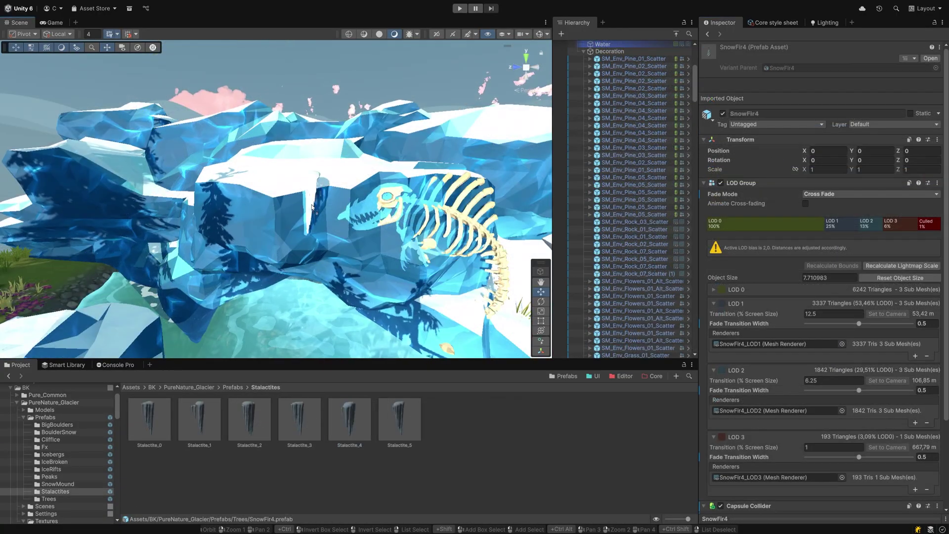
pyautogui.click(262, 219)
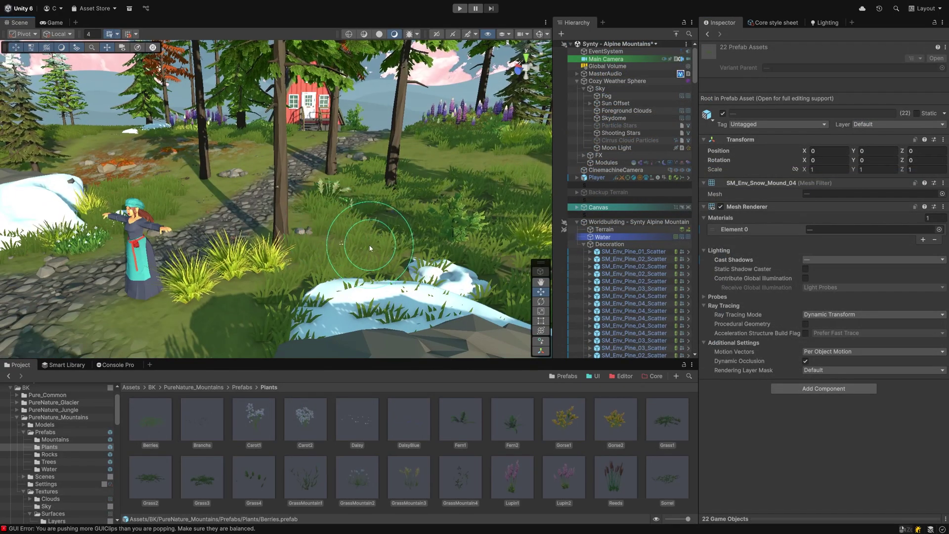
# - Fly through the alpine scene past the snow rock, grass, lupins, tree and house
pyautogui.moveTo(201, 307)
pyautogui.keyDown('alt'); pyautogui.mouseDown()
pyautogui.moveTo(271, 282)
pyautogui.moveTo(373, 287)
pyautogui.mouseUp(); pyautogui.keyUp('alt')
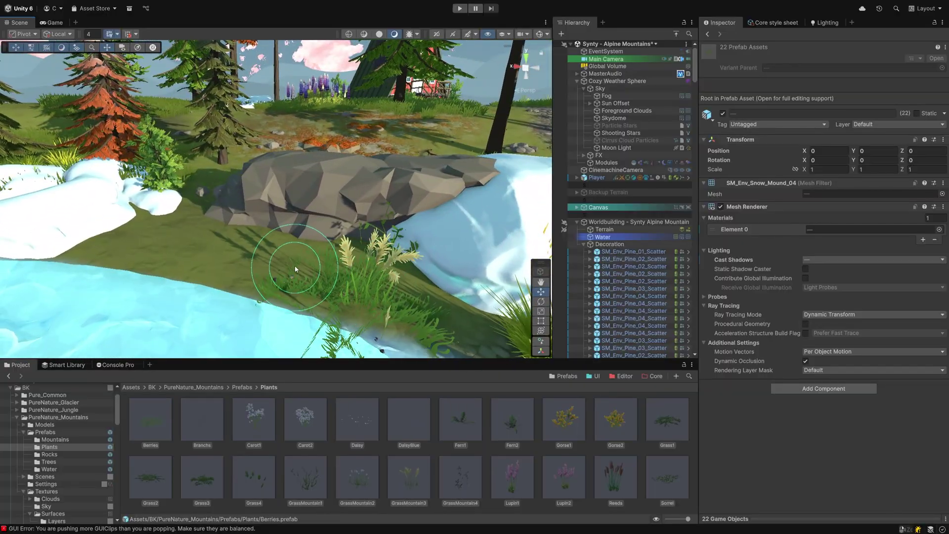
pyautogui.moveTo(365, 242)
pyautogui.mouseDown(button='right')
pyautogui.moveTo(255, 231)
pyautogui.moveTo(248, 258)
pyautogui.mouseUp(button='right')
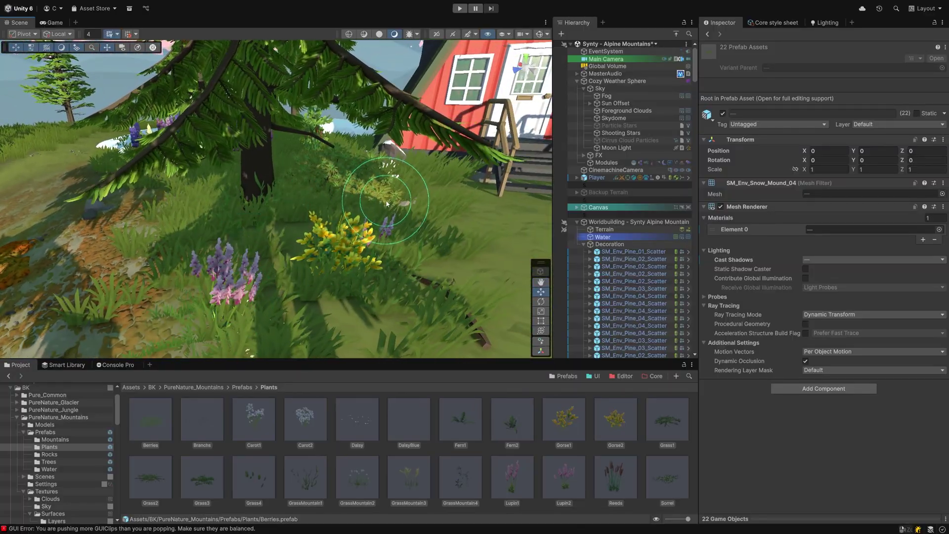
pyautogui.moveTo(386, 202); pyautogui.dragTo(289, 233, button='right')
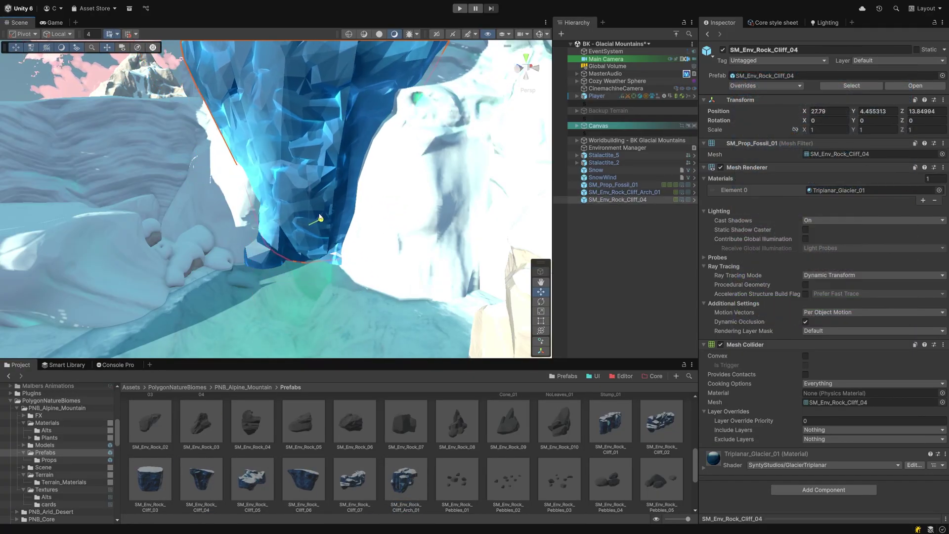
# - Frame the view on the rock cliff piece
pyautogui.press('f')
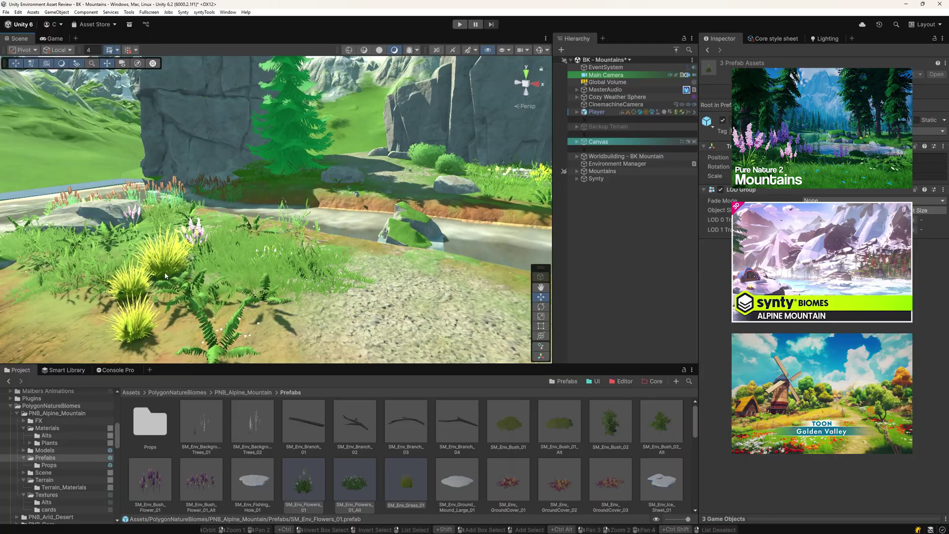
# - Paint small white flowers onto the grass near the pine trees and rock wall
pyautogui.moveTo(165, 276); pyautogui.dragTo(204, 277, button='right')
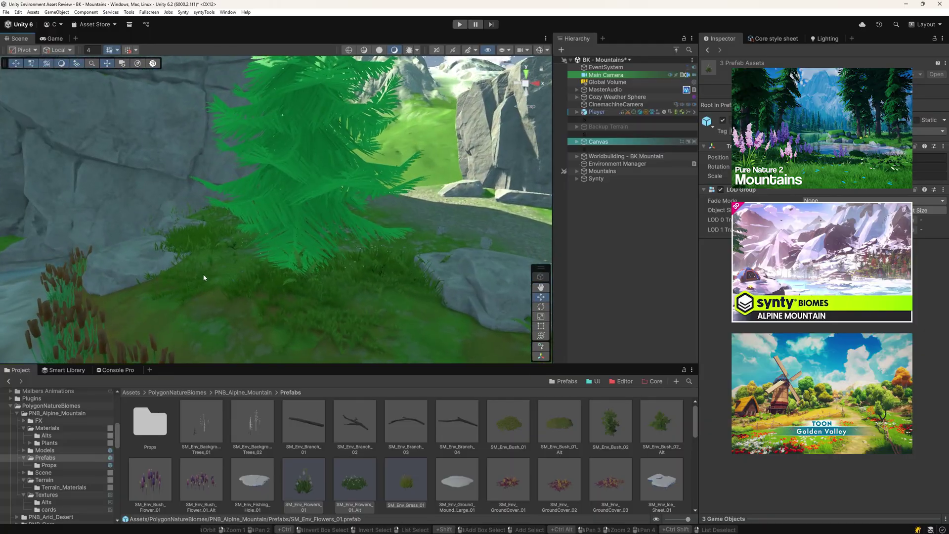
pyautogui.click(178, 283)
pyautogui.moveTo(375, 300)
pyautogui.mouseDown(button='right')
pyautogui.moveTo(267, 311)
pyautogui.moveTo(266, 300)
pyautogui.mouseUp(button='right')
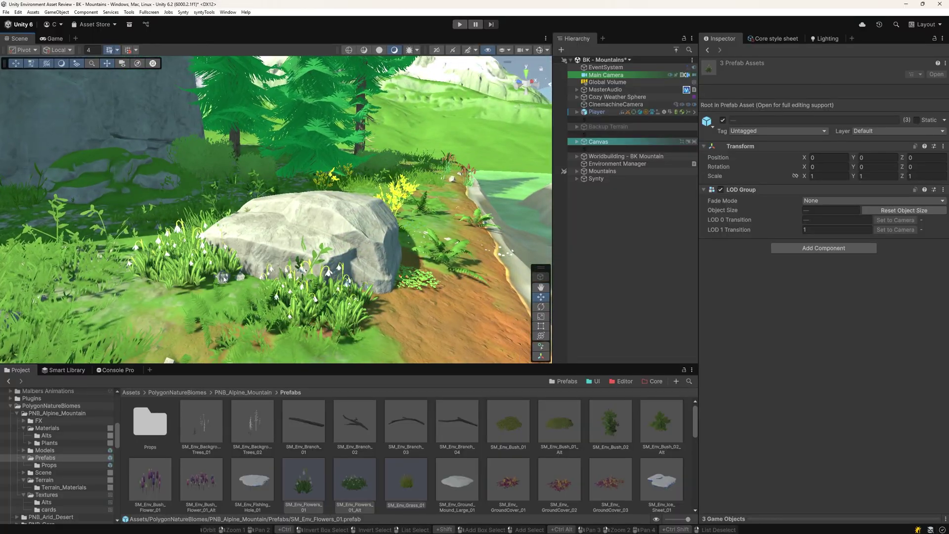
pyautogui.moveTo(224, 279); pyautogui.dragTo(251, 253, button='right')
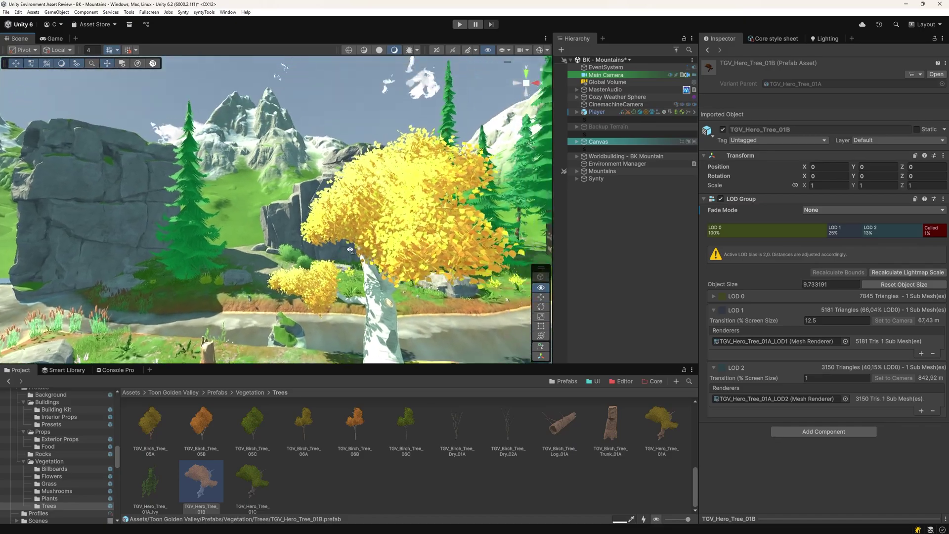
pyautogui.moveTo(351, 249)
pyautogui.mouseDown(button='right')
pyautogui.moveTo(403, 251)
pyautogui.moveTo(426, 264)
pyautogui.mouseUp(button='right')
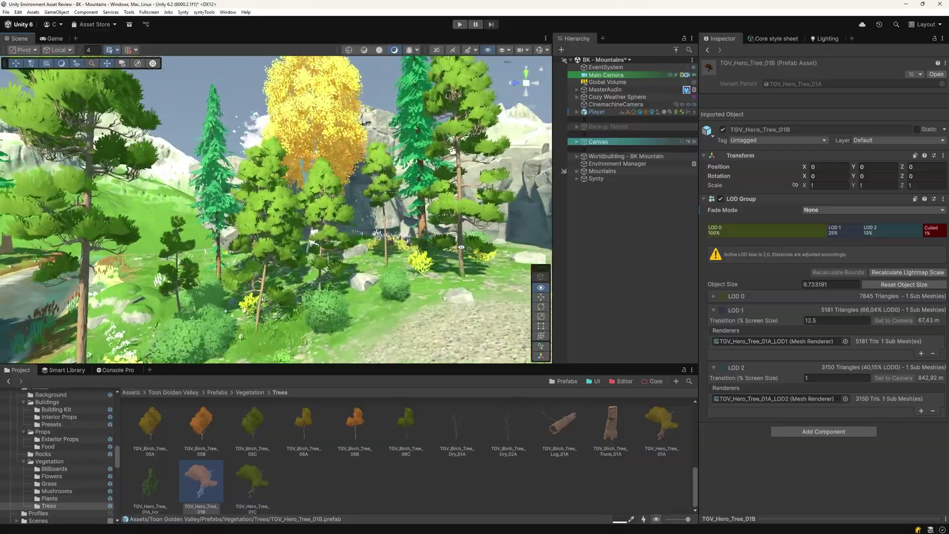
# - Place a Birch_Tree_06B among the birches and lupins, then review the valley and cliffs
pyautogui.moveTo(262, 262); pyautogui.dragTo(277, 266, button='right')
pyautogui.moveTo(354, 426); pyautogui.dragTo(349, 378)
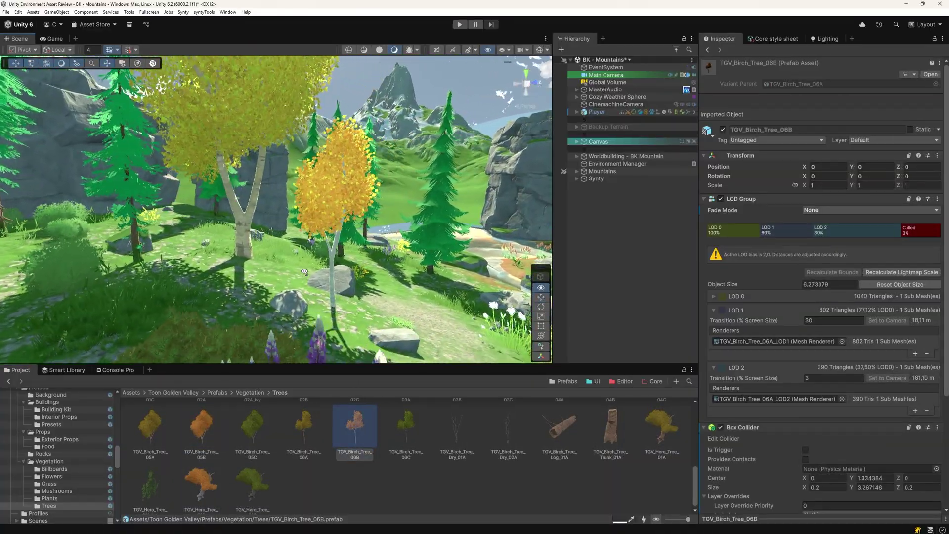
pyautogui.moveTo(304, 271); pyautogui.dragTo(637, 256, button='right')
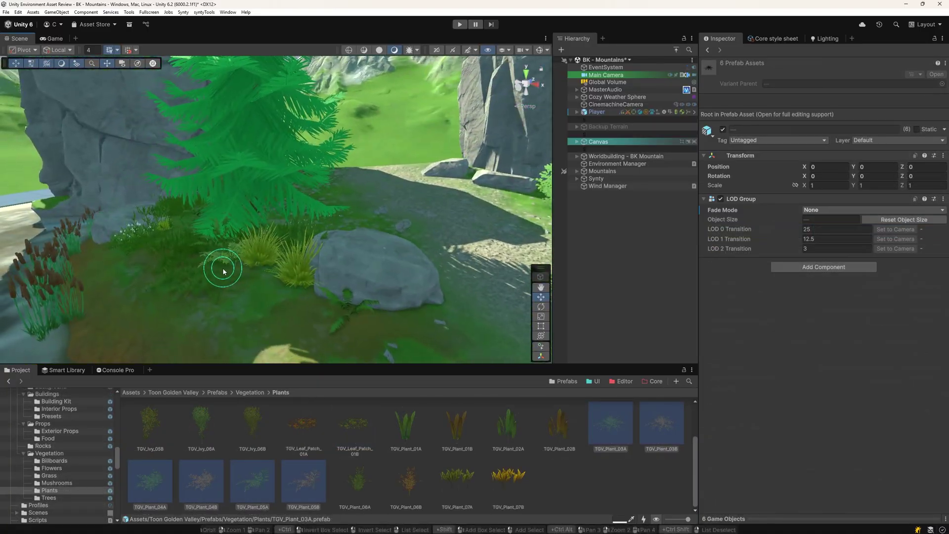
pyautogui.moveTo(269, 267)
pyautogui.mouseDown(button='right')
pyautogui.moveTo(300, 291)
pyautogui.moveTo(304, 250)
pyautogui.moveTo(181, 304)
pyautogui.moveTo(334, 257)
pyautogui.moveTo(314, 281)
pyautogui.mouseUp(button='right')
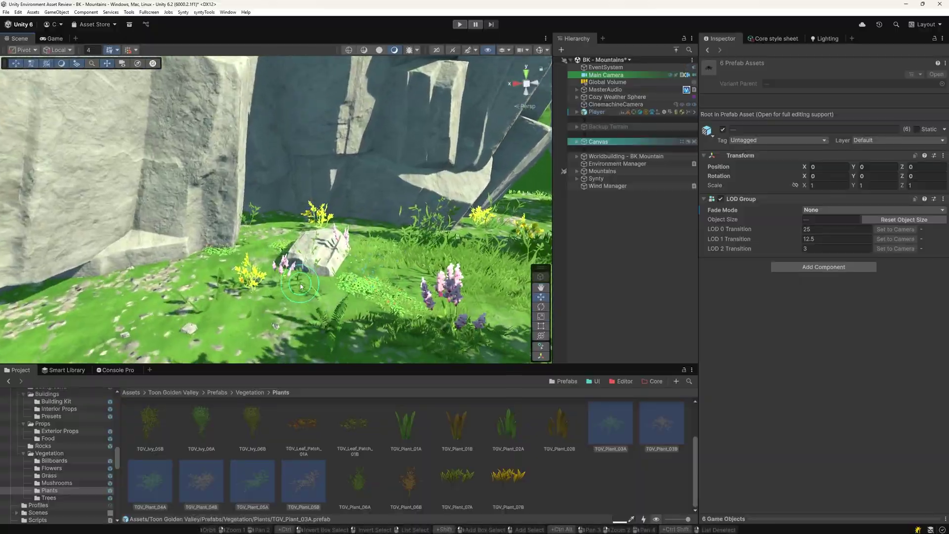
pyautogui.moveTo(314, 281); pyautogui.dragTo(229, 302, button='right')
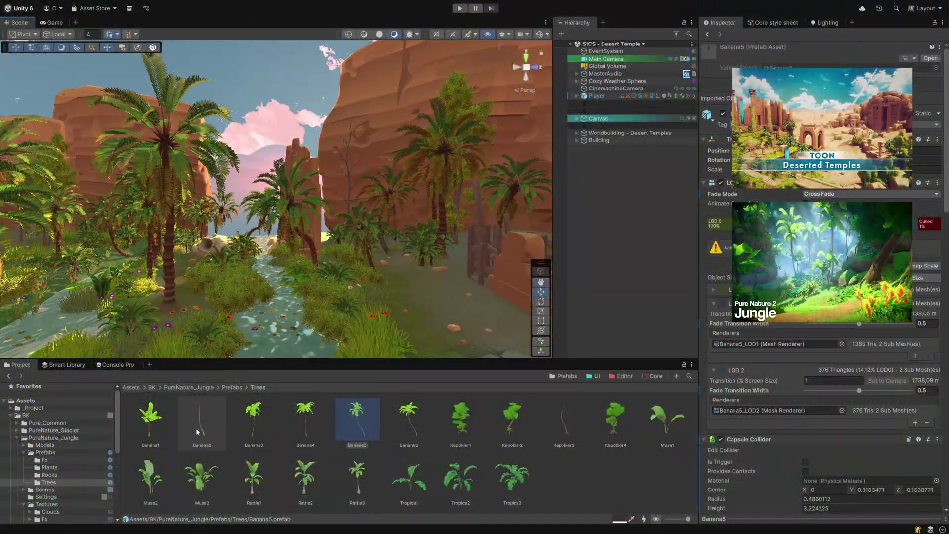
# - Plant two Banana1 jungle trees beside the stream, then fly toward the palms and rock
pyautogui.click(150, 420)
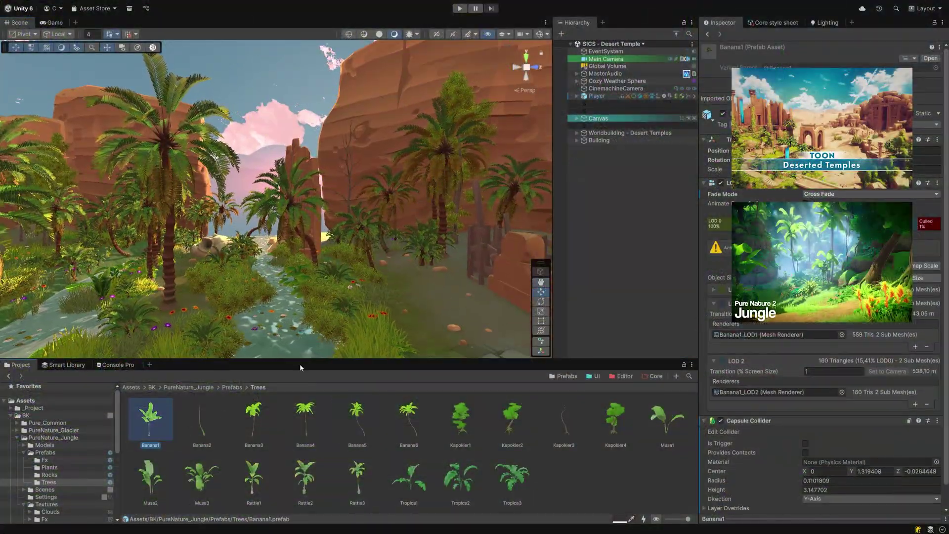
pyautogui.click(372, 314)
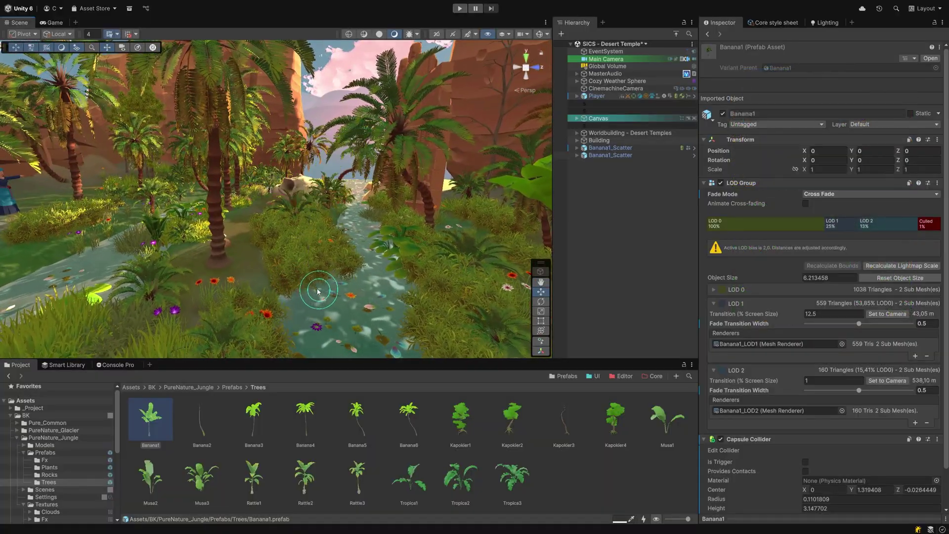
pyautogui.click(299, 286)
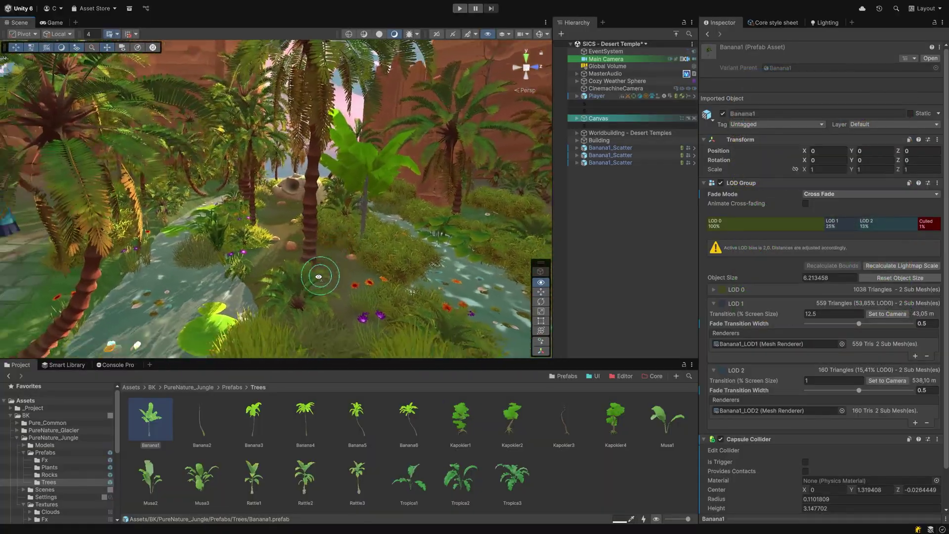
pyautogui.moveTo(303, 284); pyautogui.dragTo(331, 271, button='right')
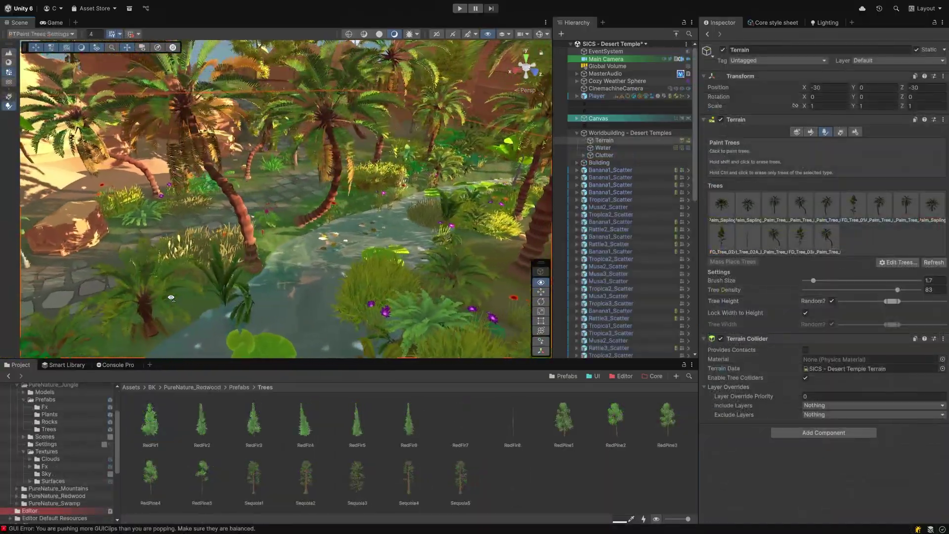
pyautogui.moveTo(237, 270); pyautogui.dragTo(167, 240, button='right')
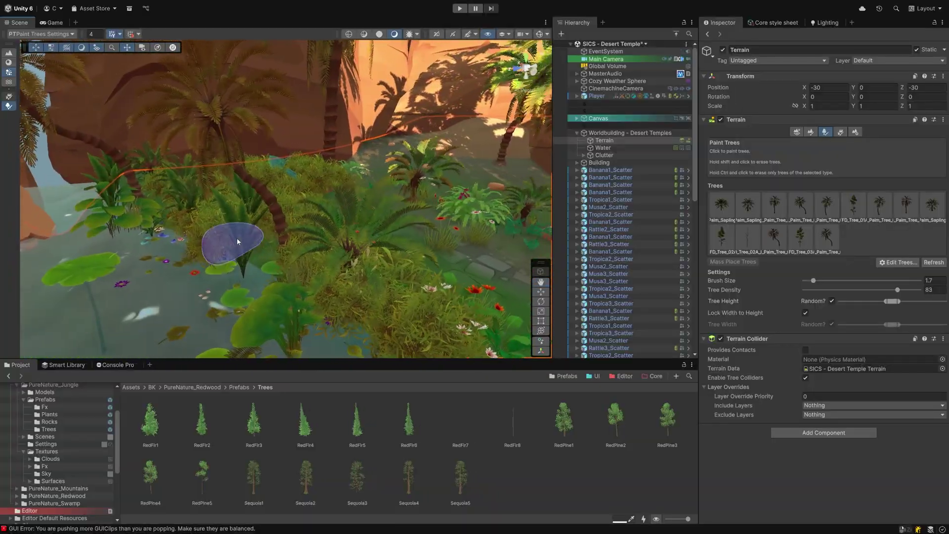
pyautogui.moveTo(167, 240)
pyautogui.mouseDown(button='right')
pyautogui.moveTo(291, 249)
pyautogui.moveTo(288, 216)
pyautogui.moveTo(263, 227)
pyautogui.moveTo(302, 212)
pyautogui.moveTo(339, 234)
pyautogui.moveTo(256, 243)
pyautogui.mouseUp(button='right')
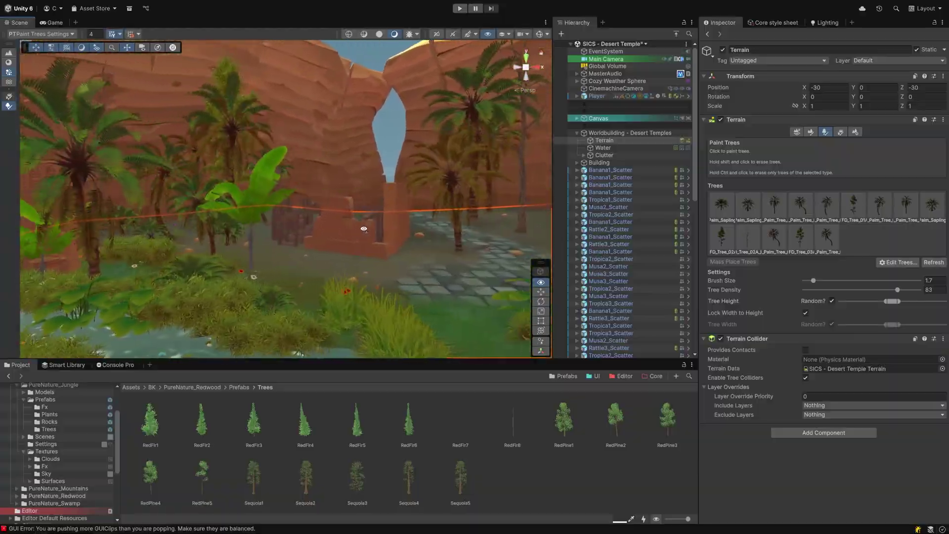